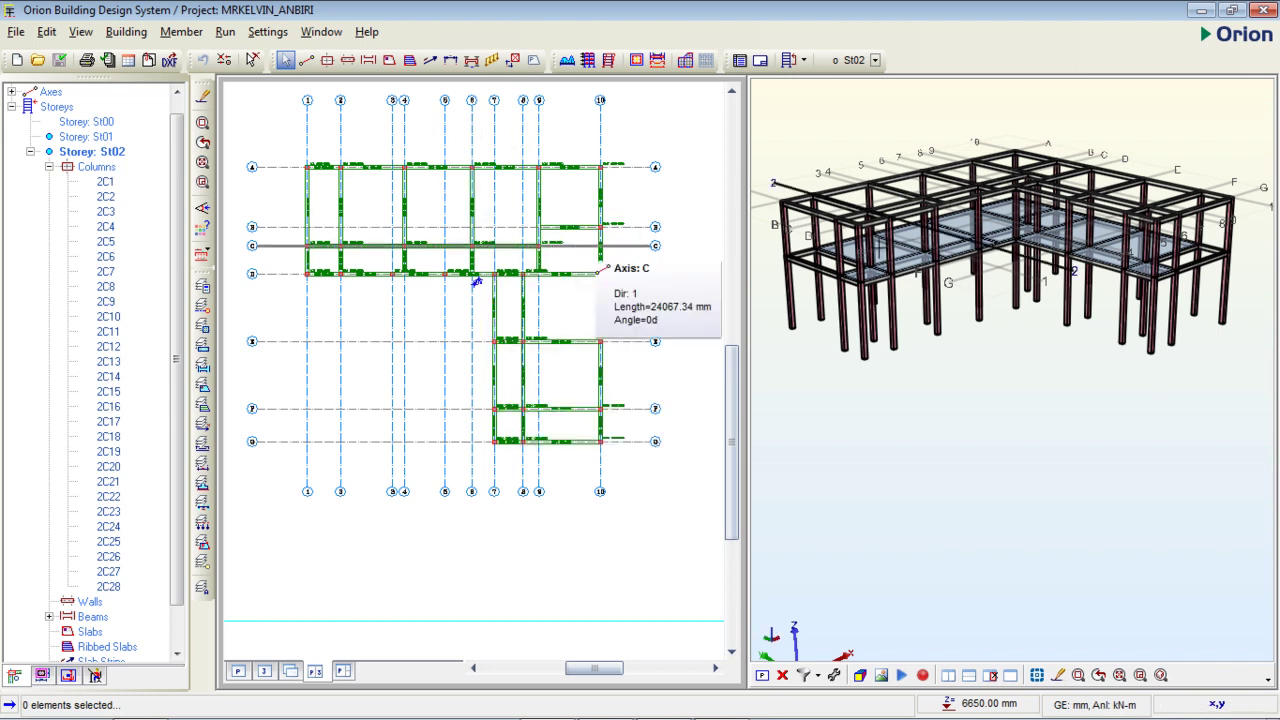
- Display the plan view on its own and make storey St01 the active storey
click(238, 676)
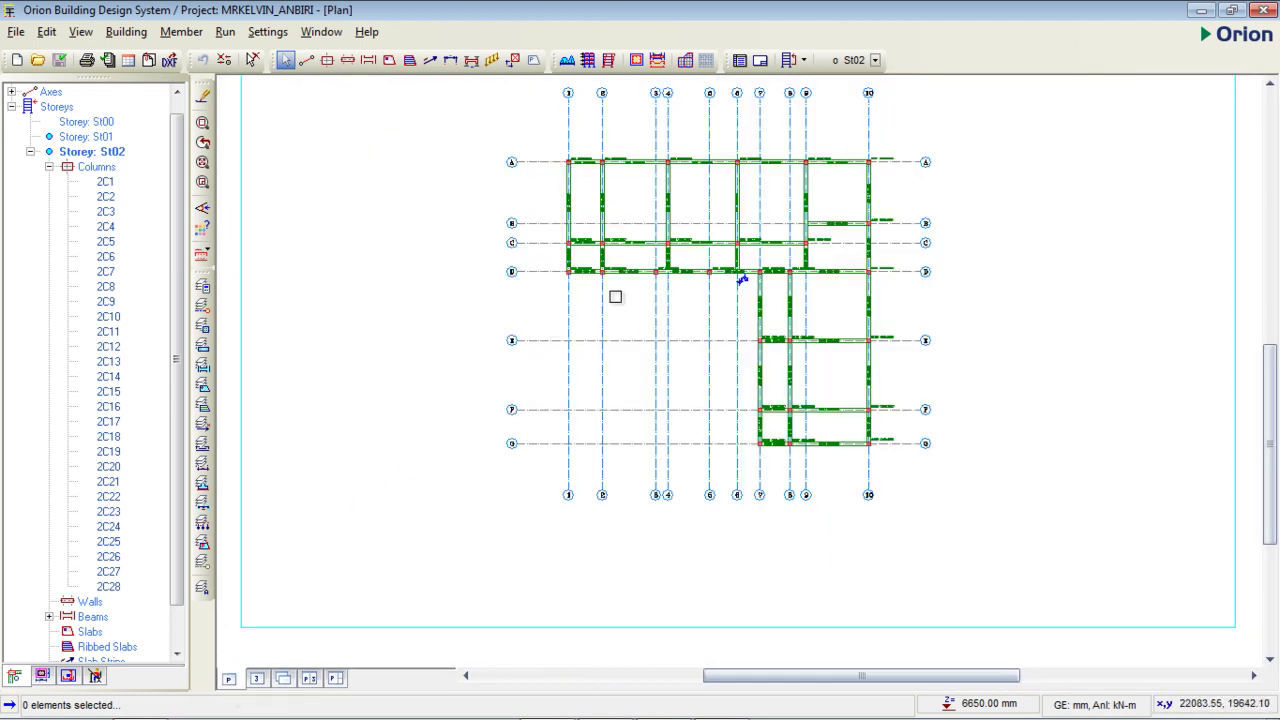
scroll(655, 276, down, 2)
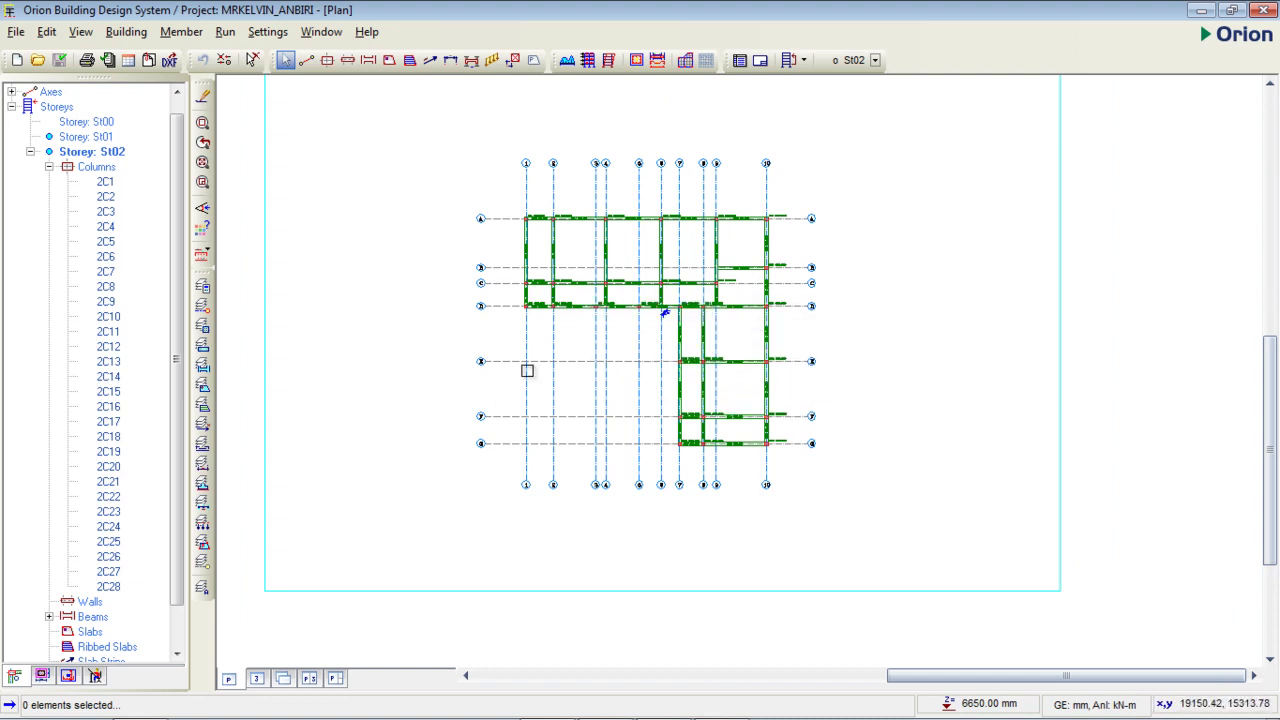
scroll(627, 265, up, 1)
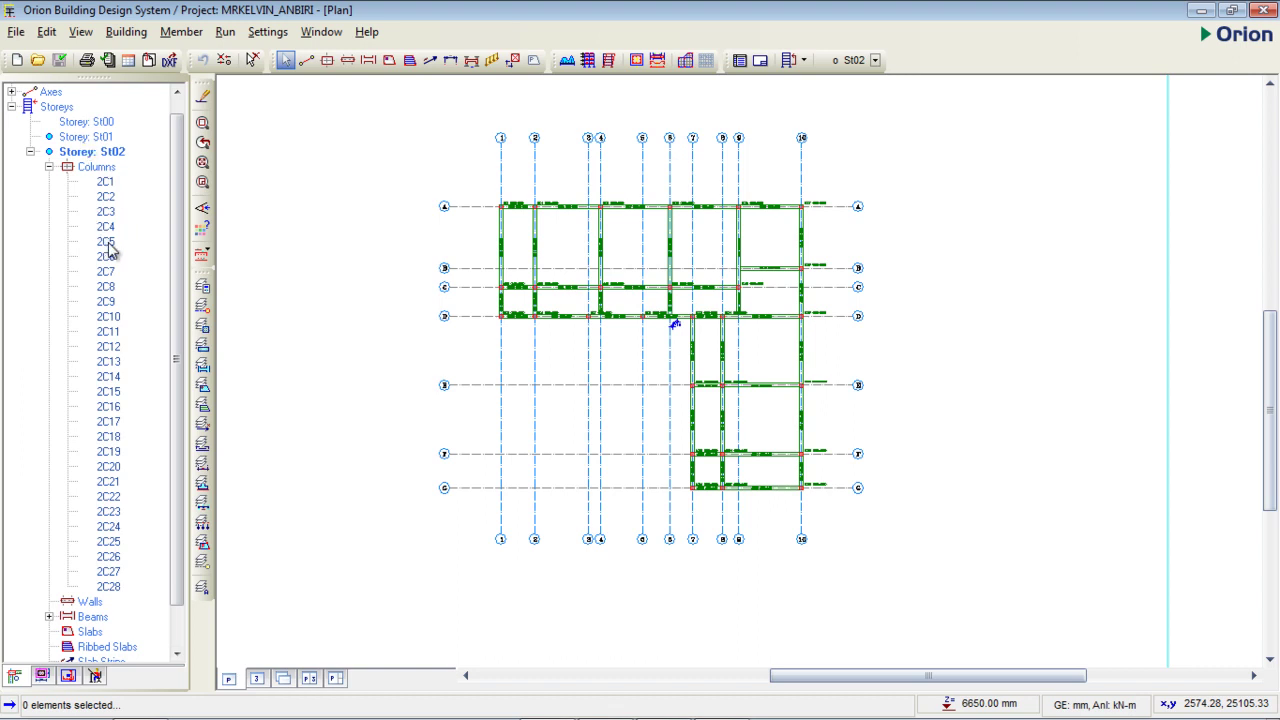
click(86, 137)
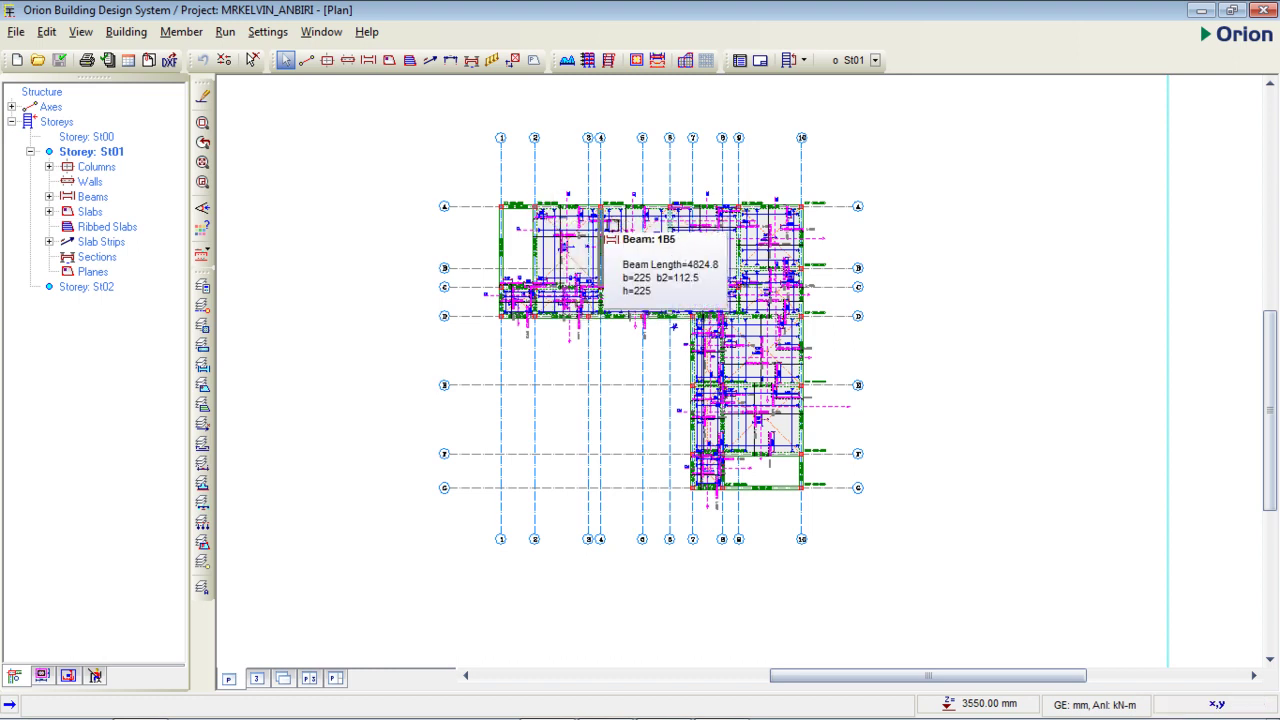
- Run the static building analysis with column/wall and beam reinforcement design enabled, re-selecting the steel bars for both
click(225, 31)
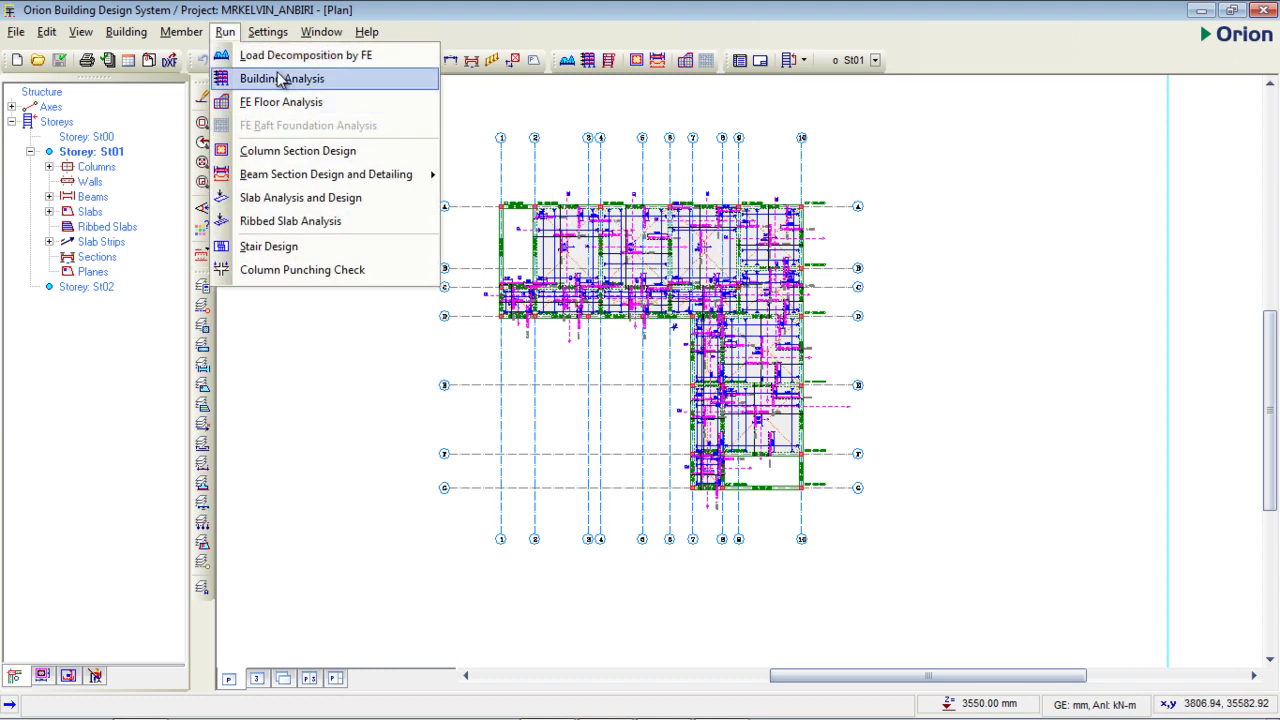
click(282, 79)
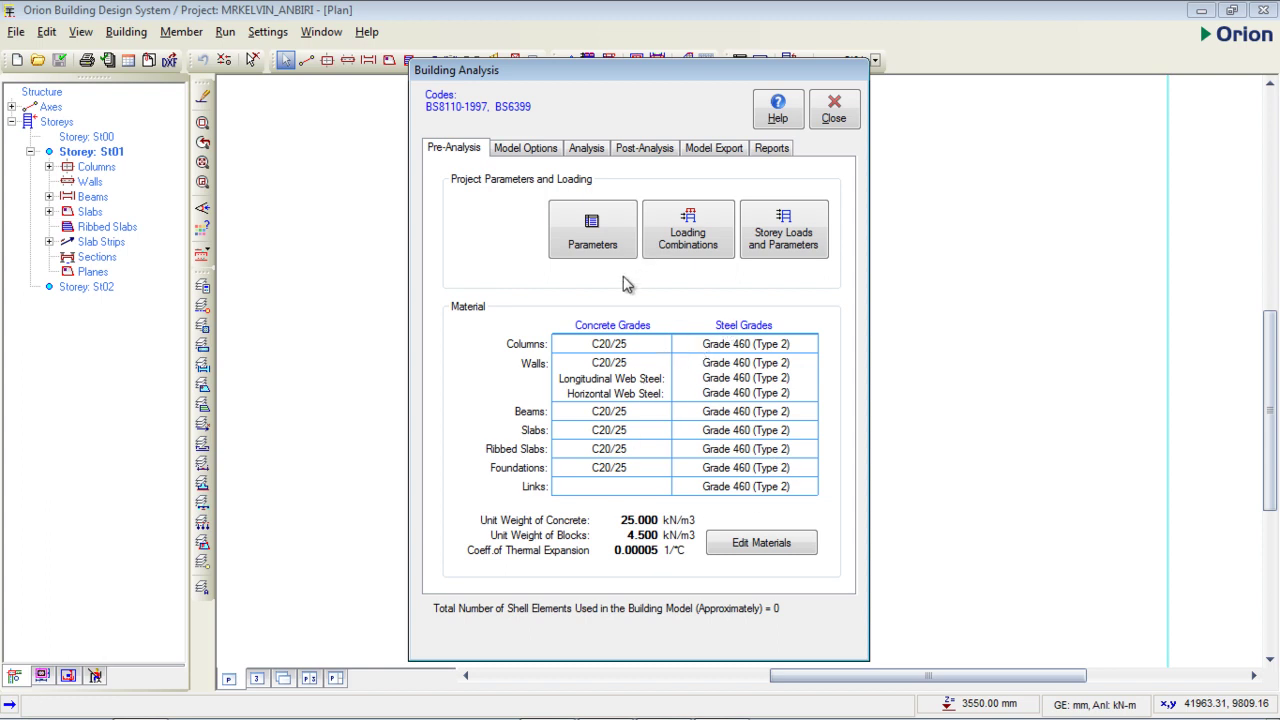
click(587, 155)
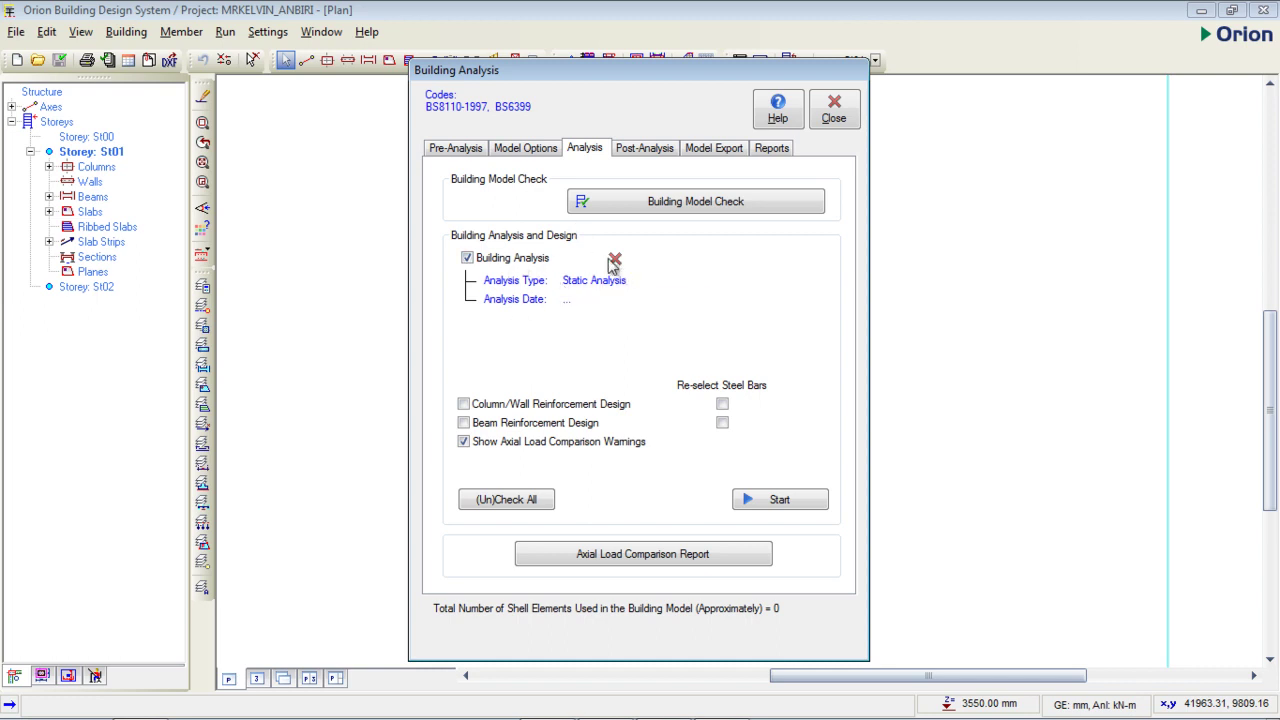
mouse_move(614, 264)
click(464, 406)
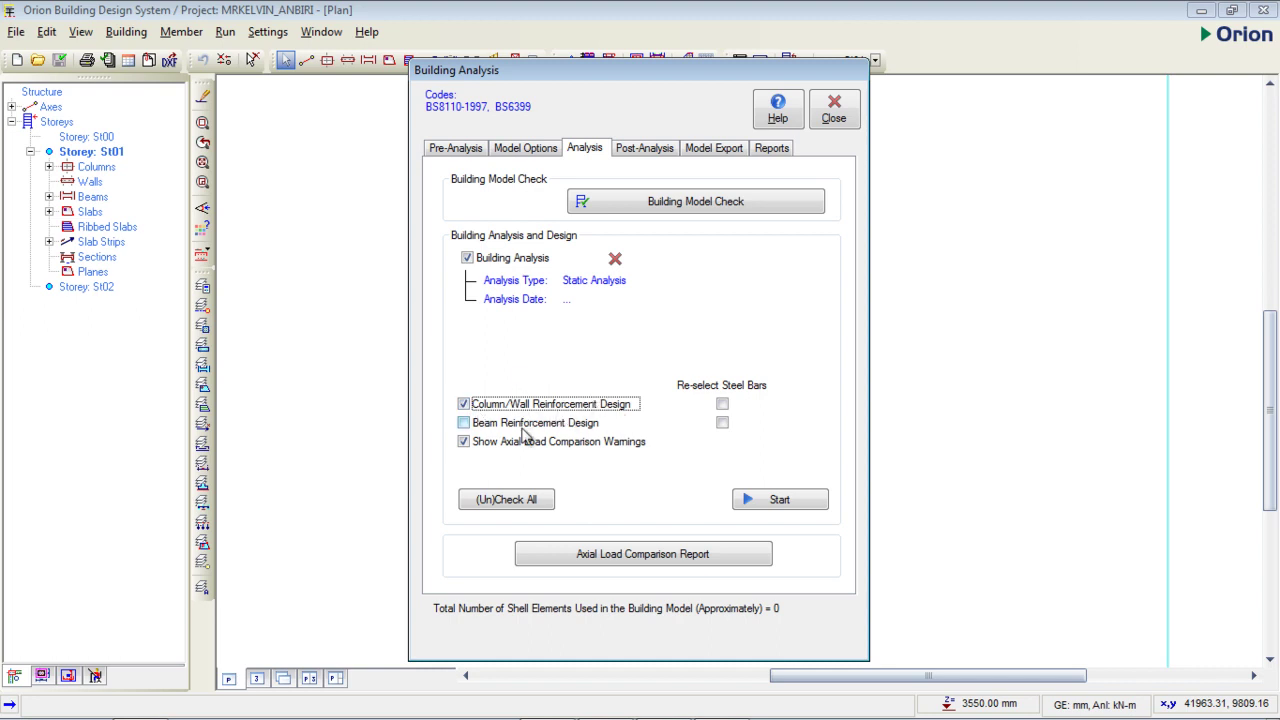
click(474, 425)
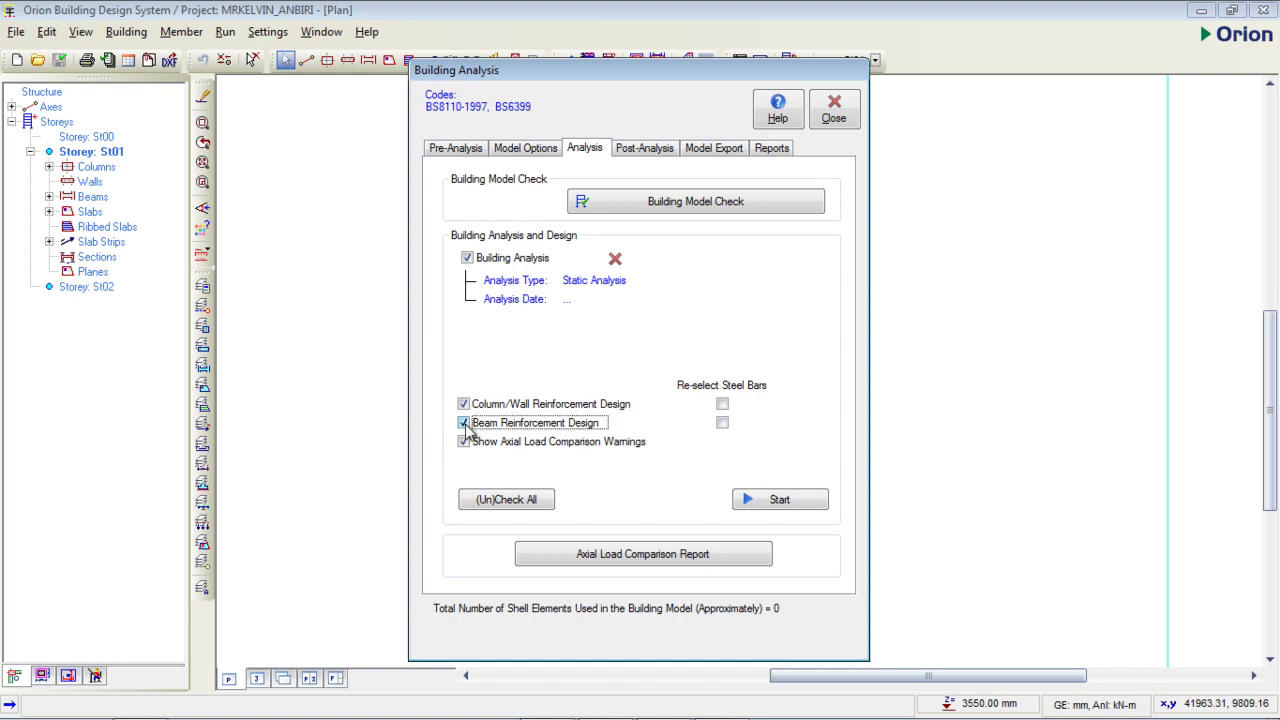
click(464, 424)
click(463, 424)
click(722, 408)
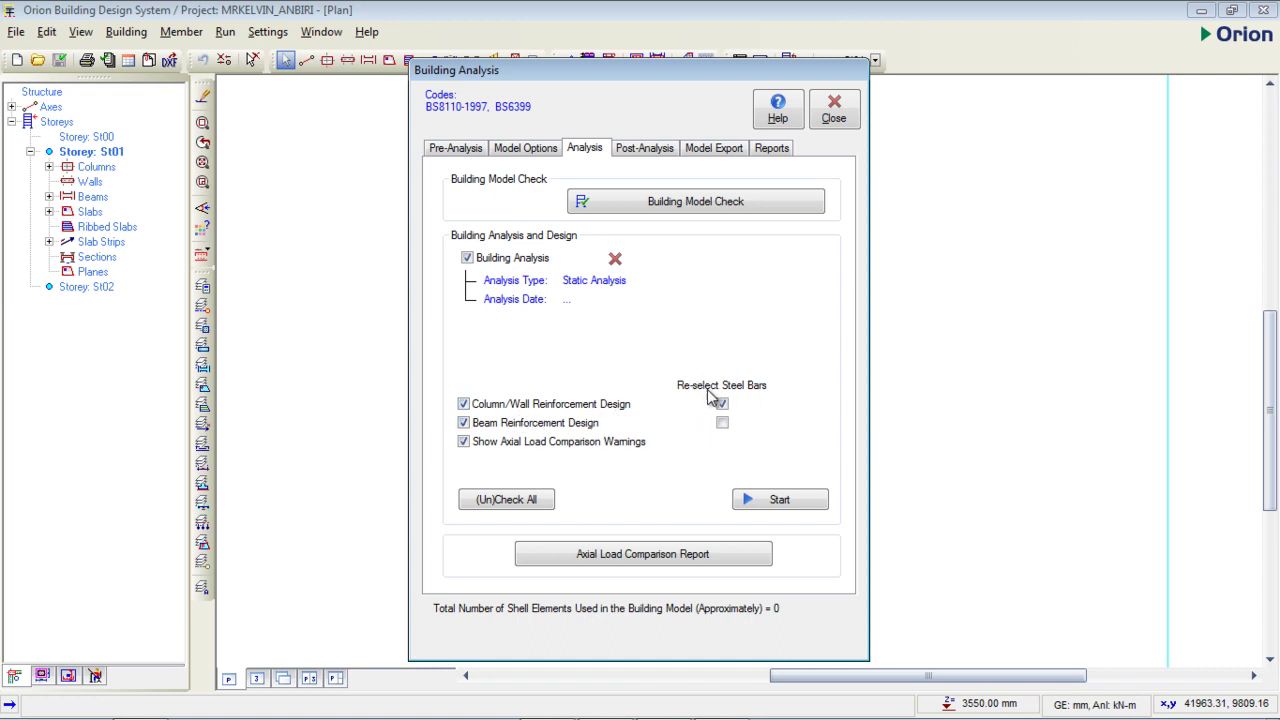
click(722, 422)
click(757, 502)
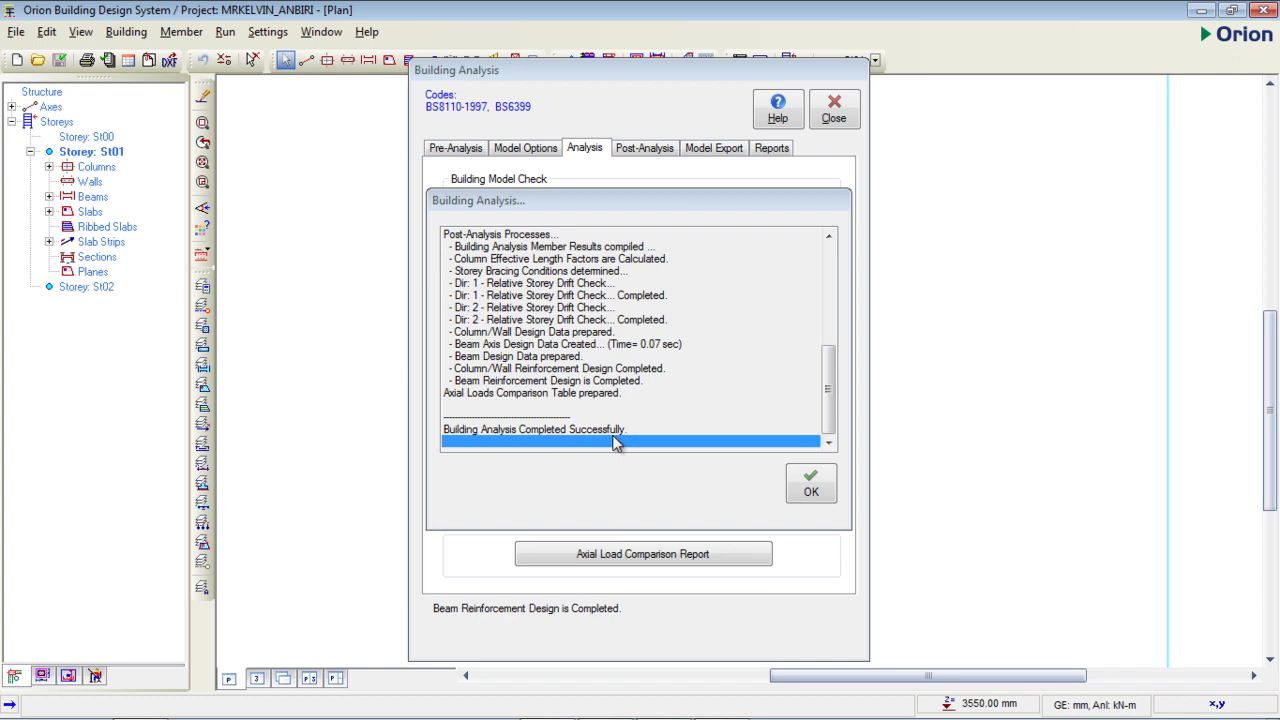
- Review the building analysis log from the beam load calculation through the post-analysis processes, and close it
drag(828, 398, 826, 290)
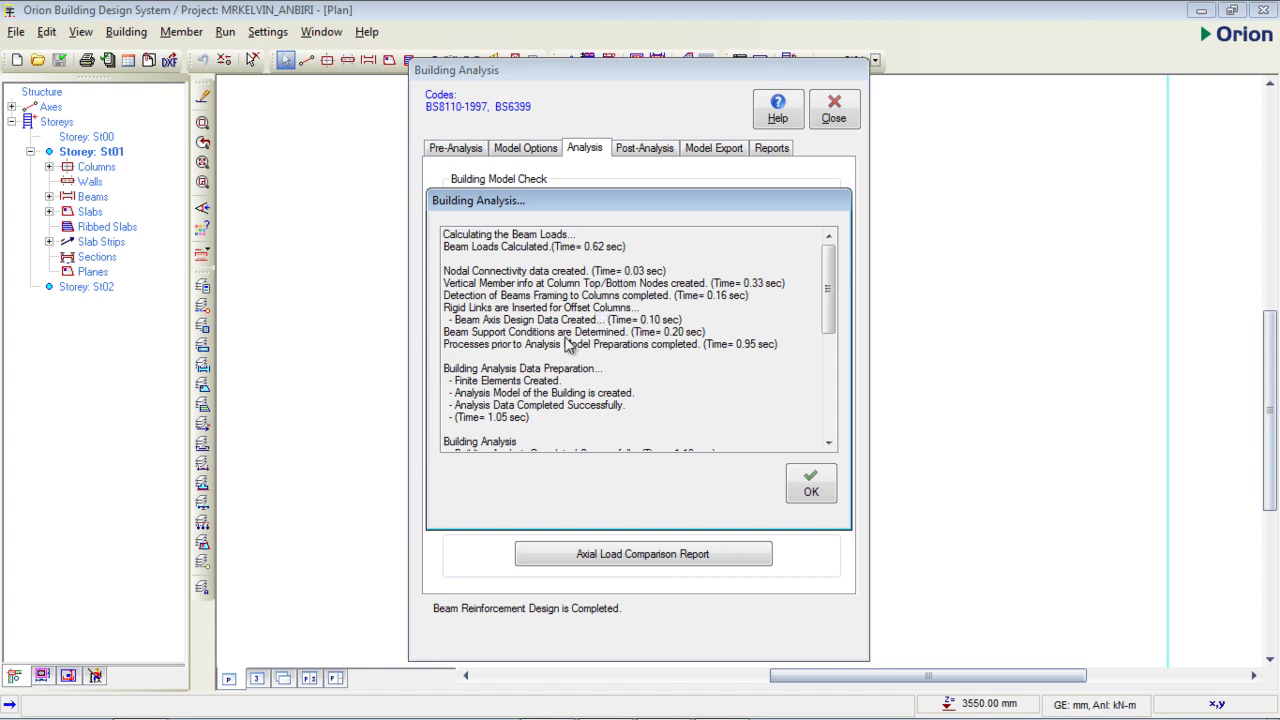
drag(831, 301, 836, 339)
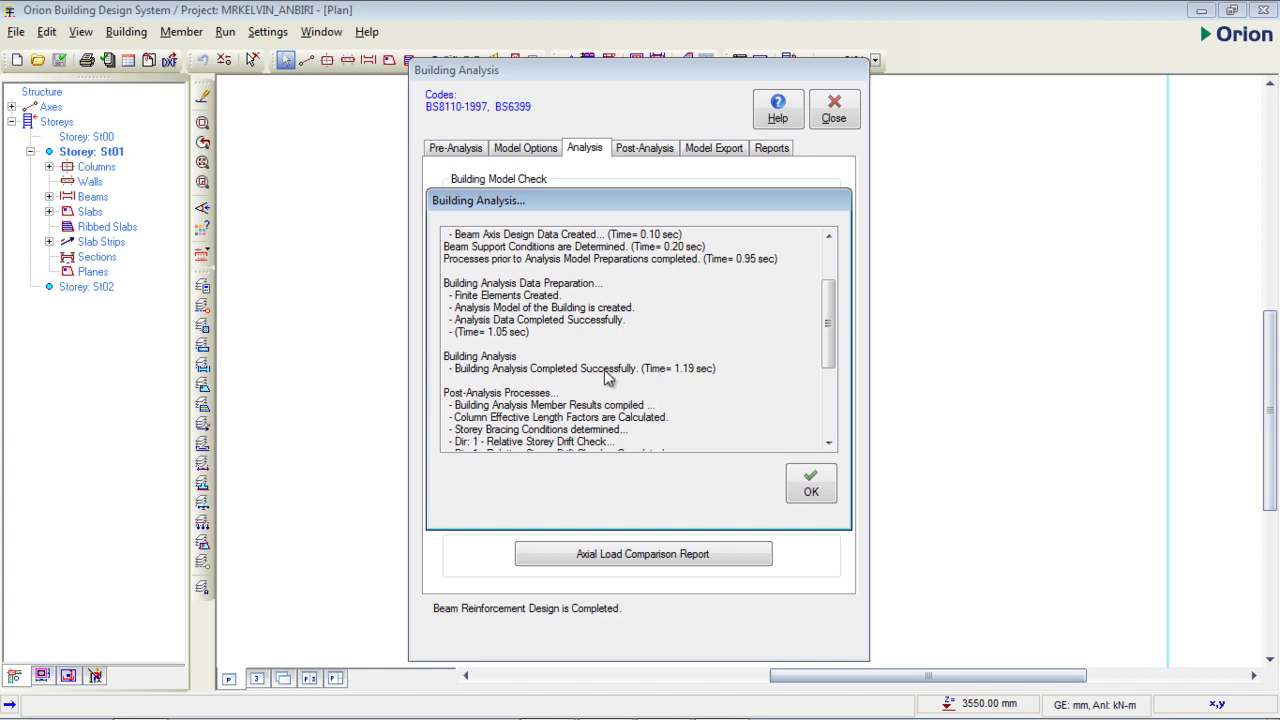
drag(828, 340, 836, 382)
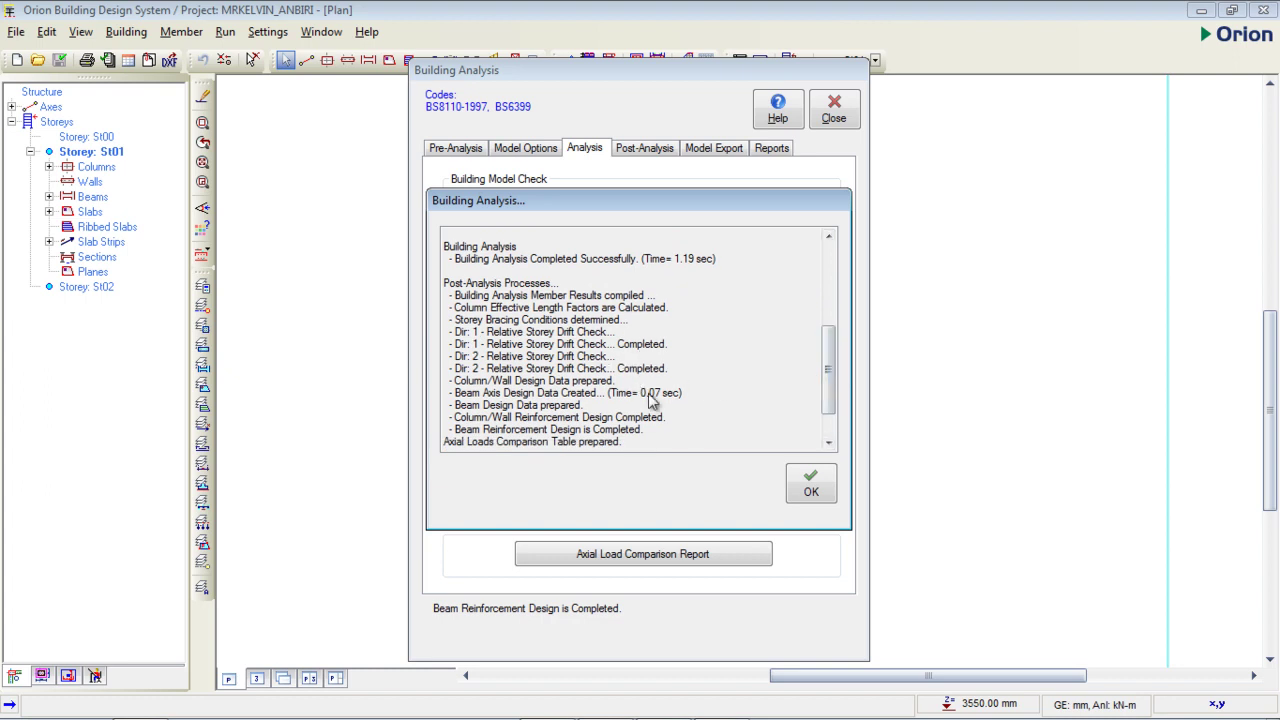
drag(831, 389, 833, 407)
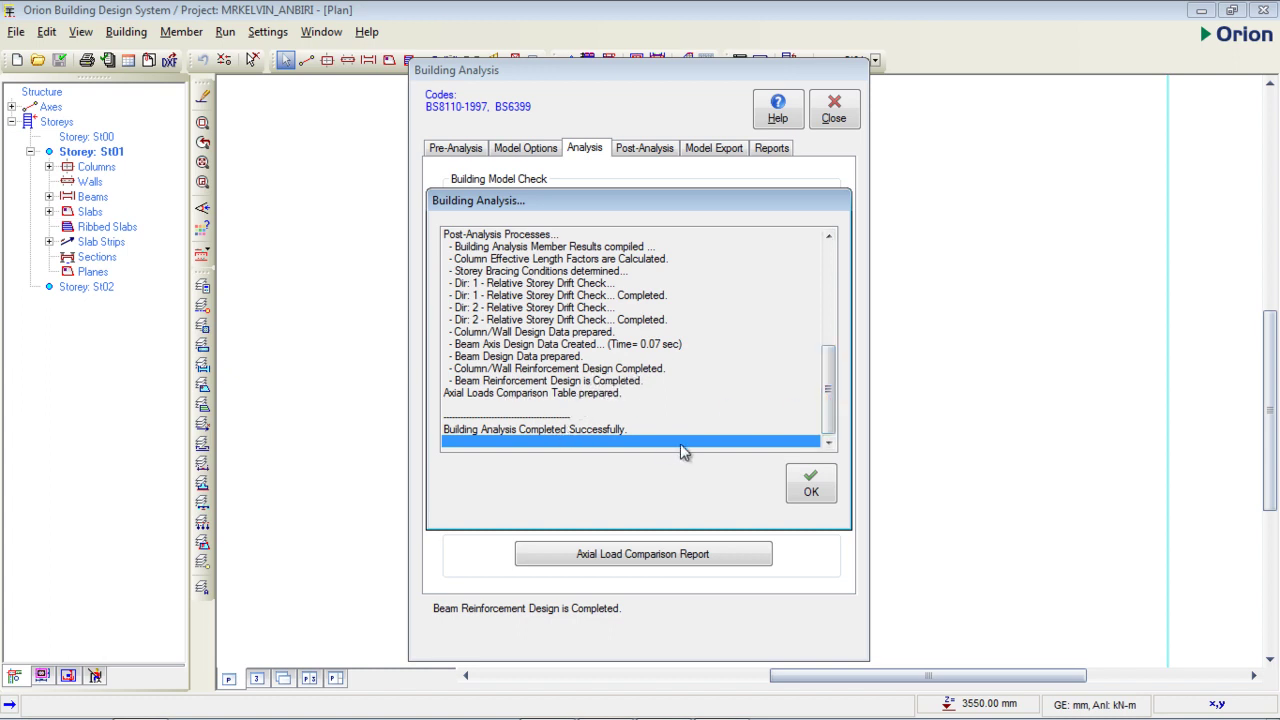
click(811, 493)
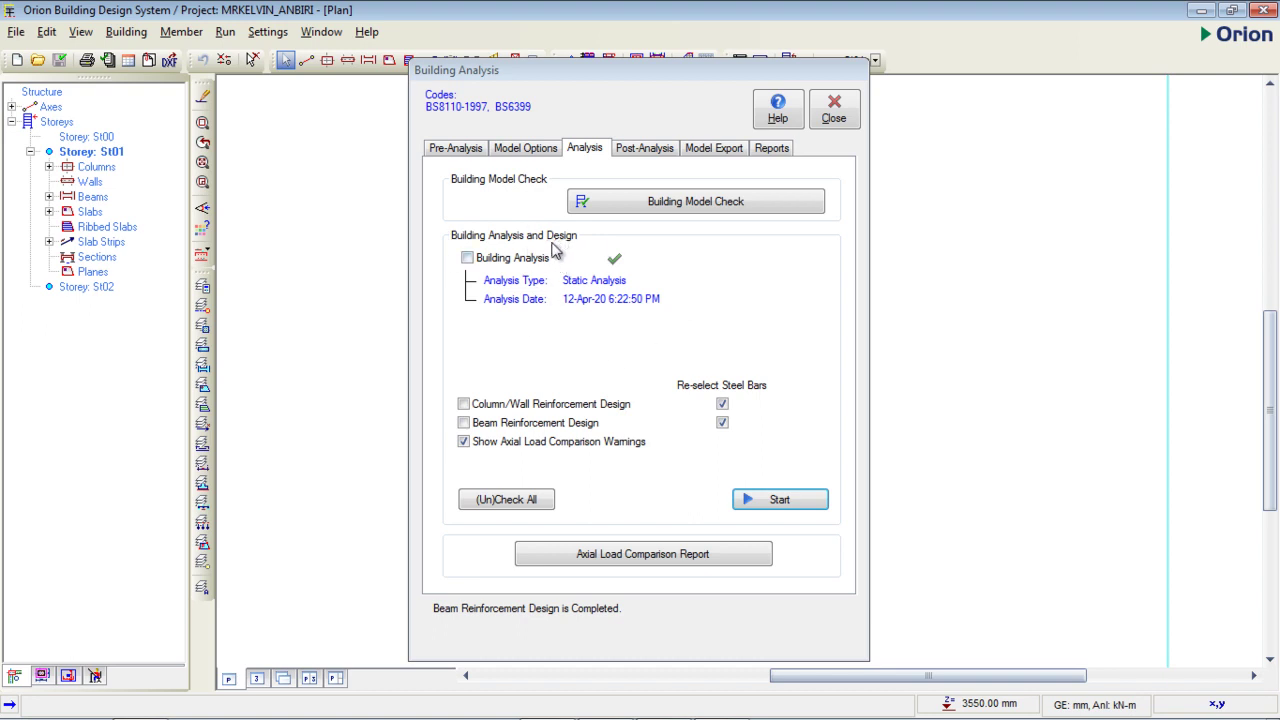
- Open the post-analysis column/wall design in a maximized window and look through the full list of columns
click(640, 150)
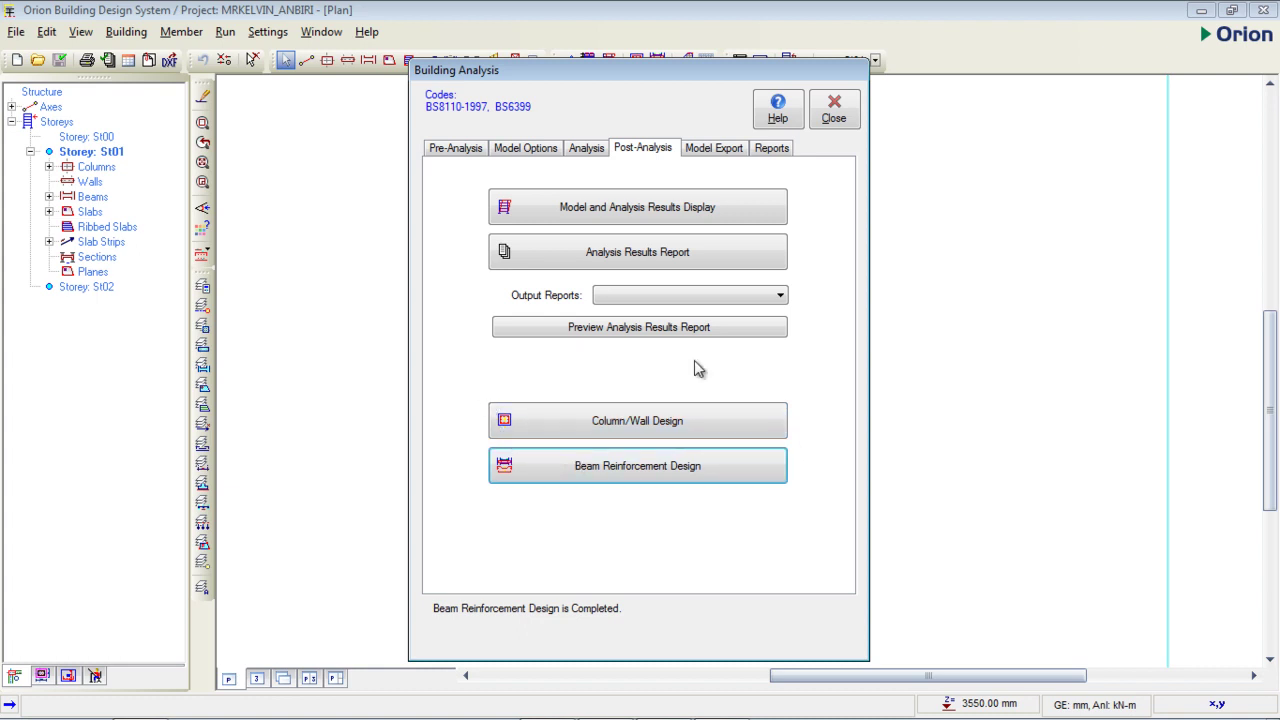
click(576, 433)
drag(616, 184, 598, 147)
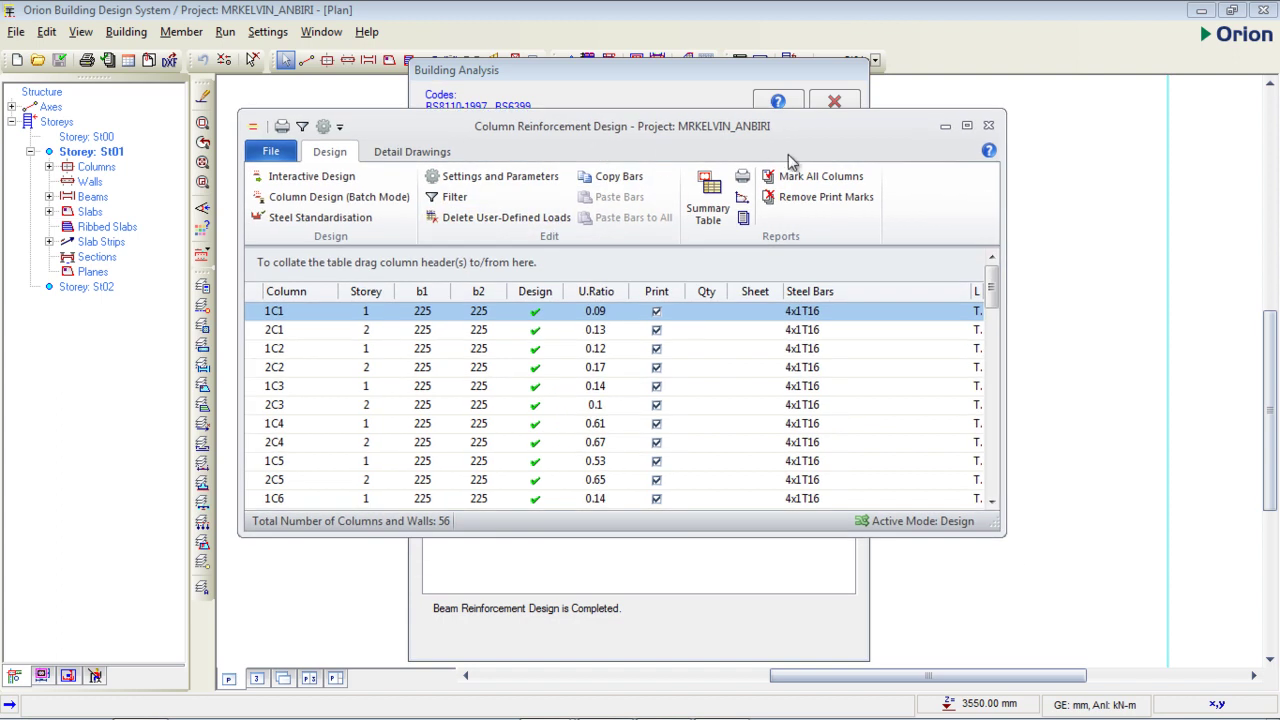
click(966, 125)
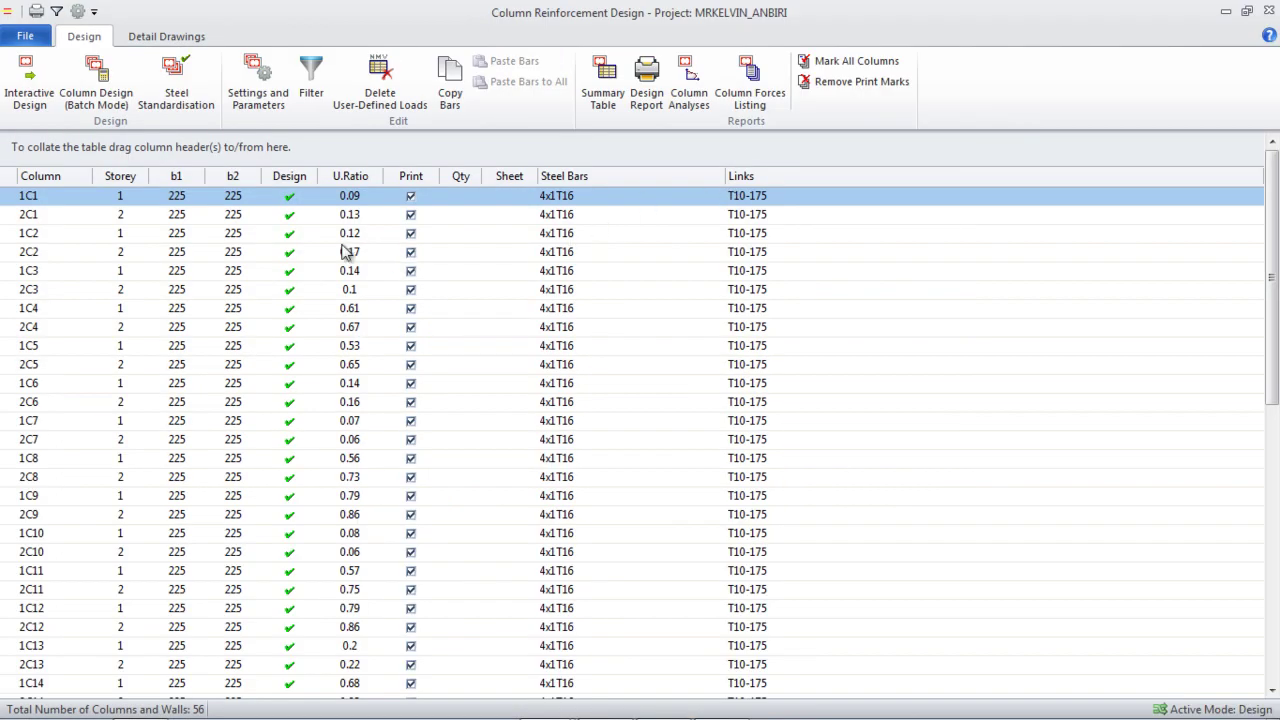
scroll(240, 507, down, 10)
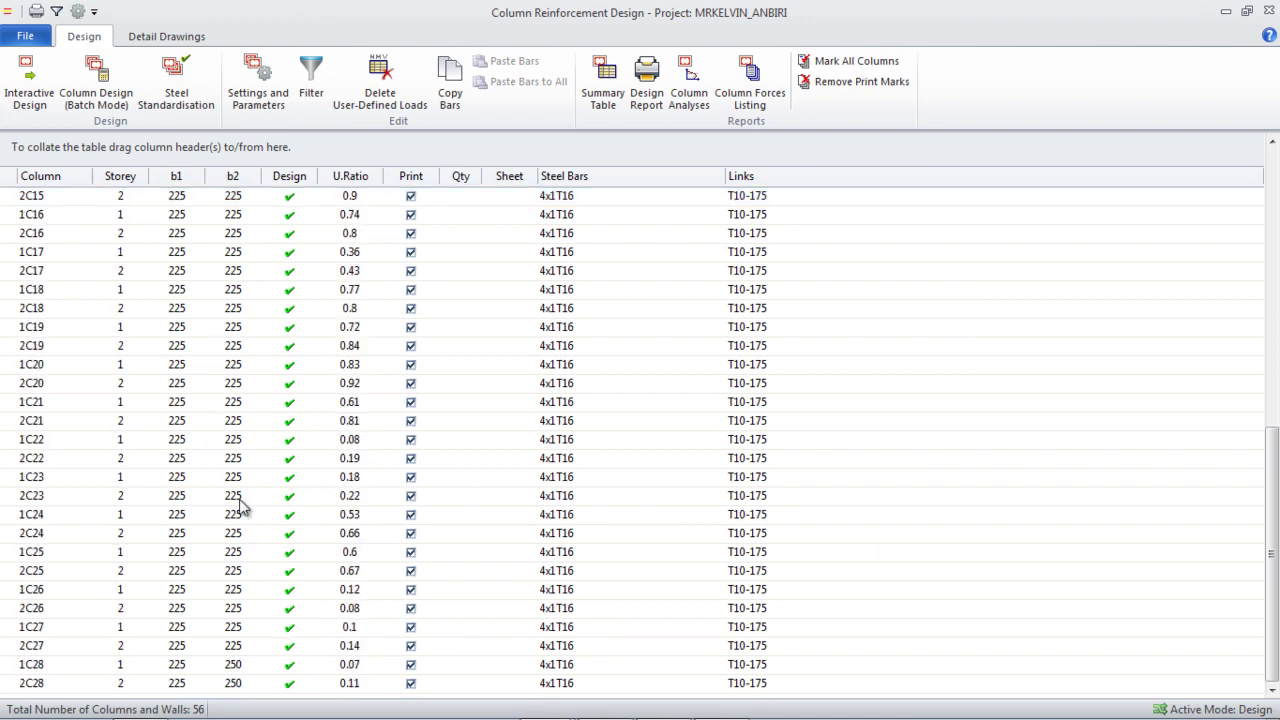
scroll(237, 436, up, 4)
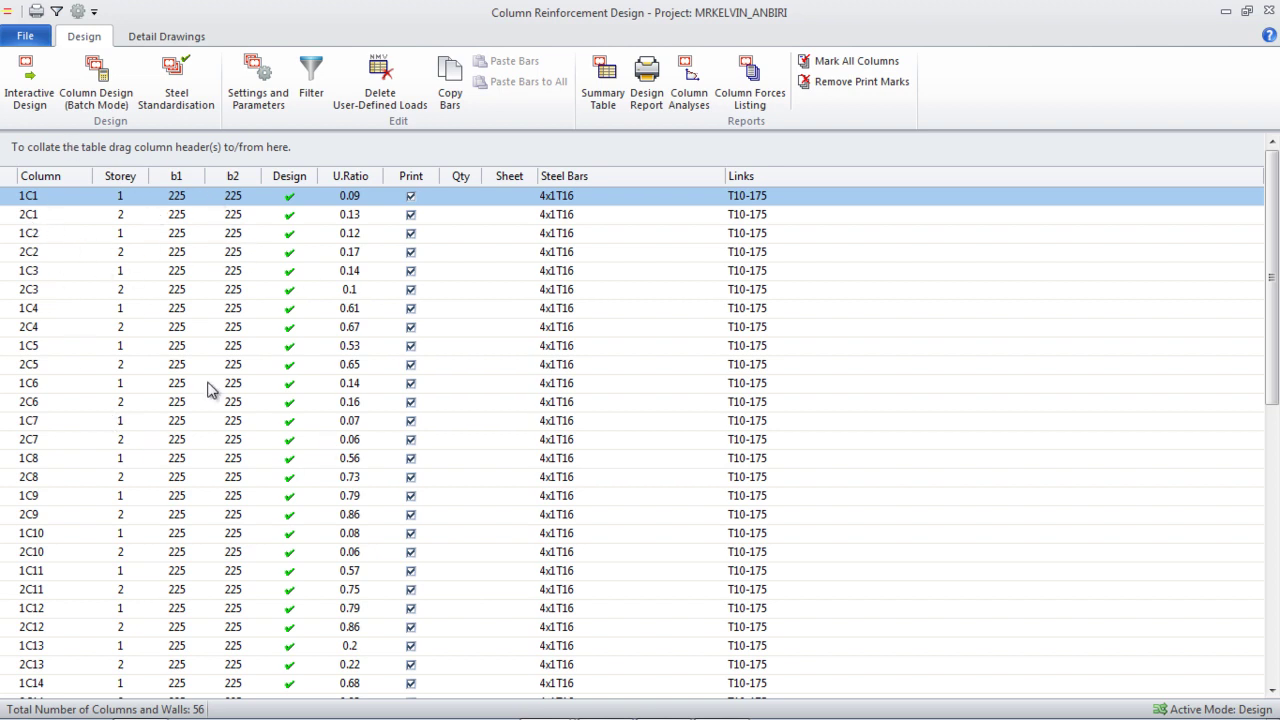
- Filter the column design list by storey so that only storey 01 columns are listed
click(311, 97)
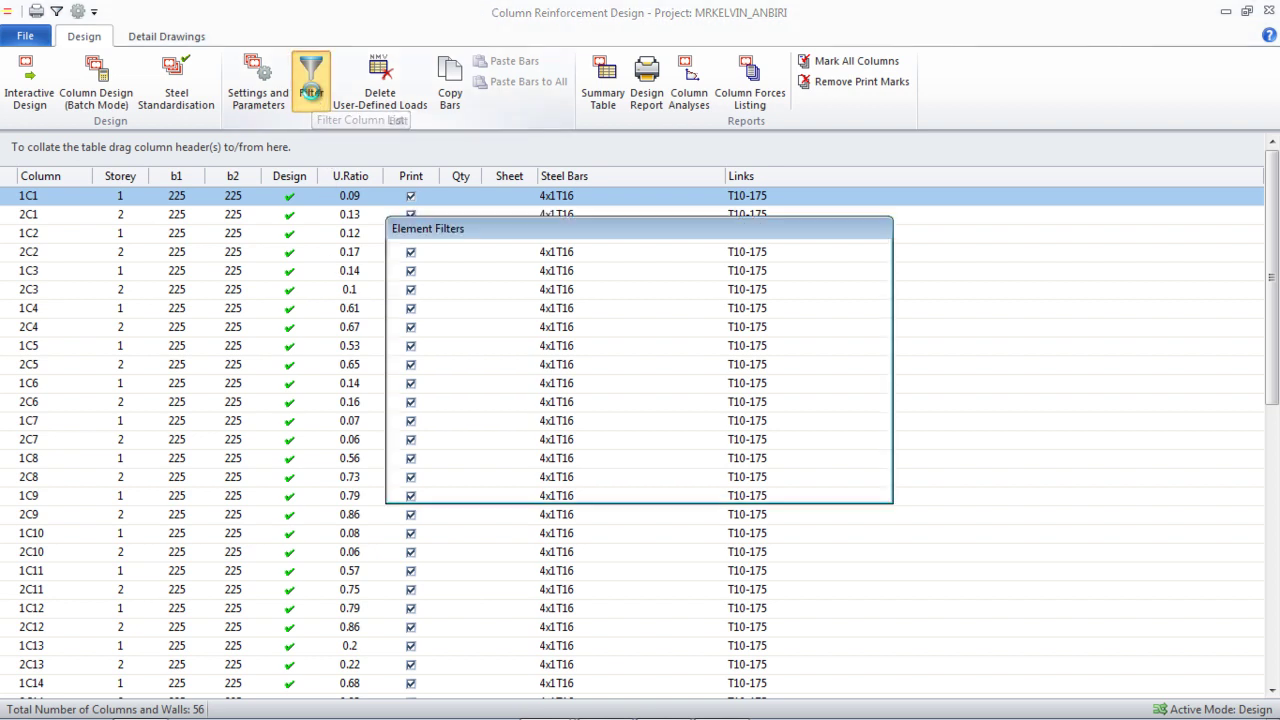
drag(588, 236, 502, 243)
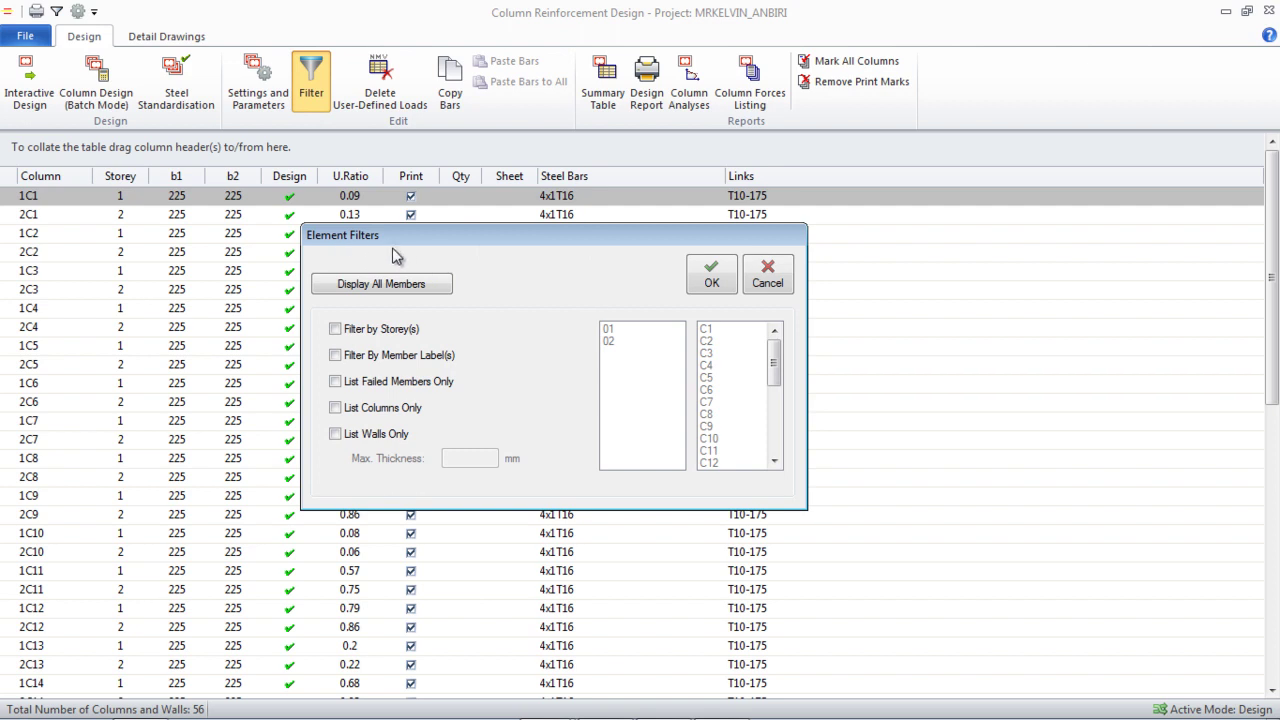
drag(465, 233, 421, 193)
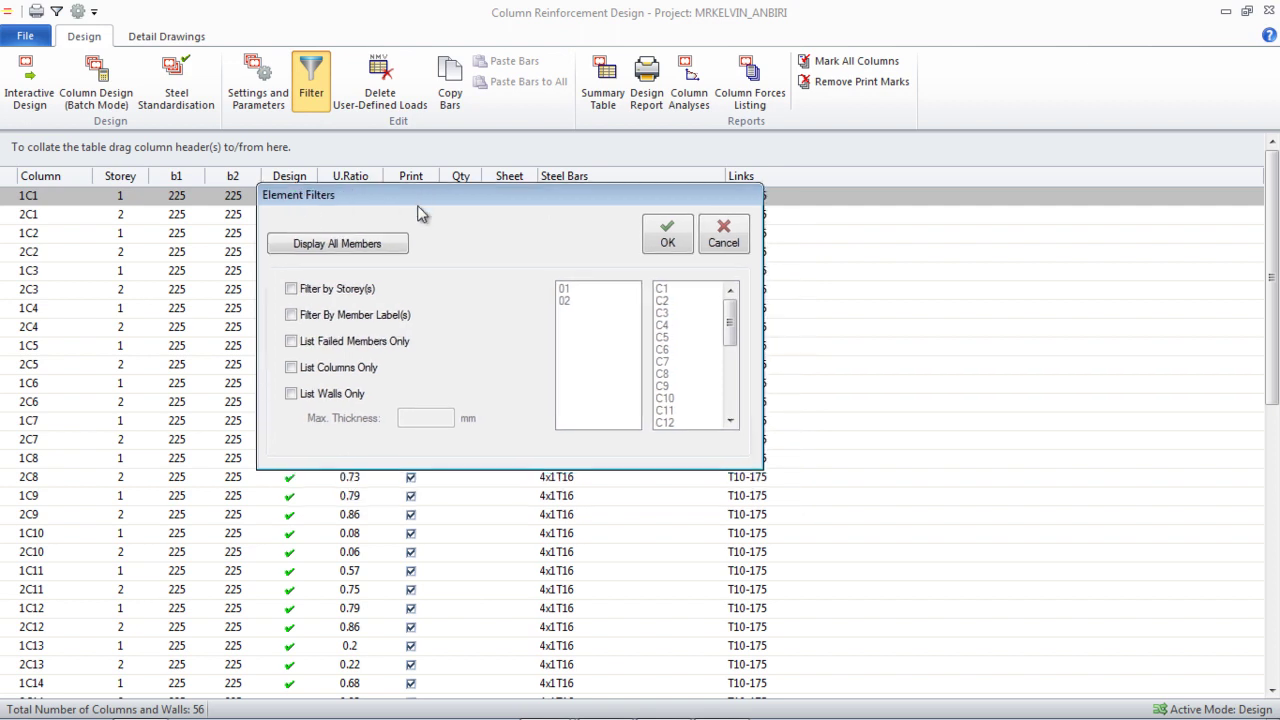
click(291, 289)
click(565, 290)
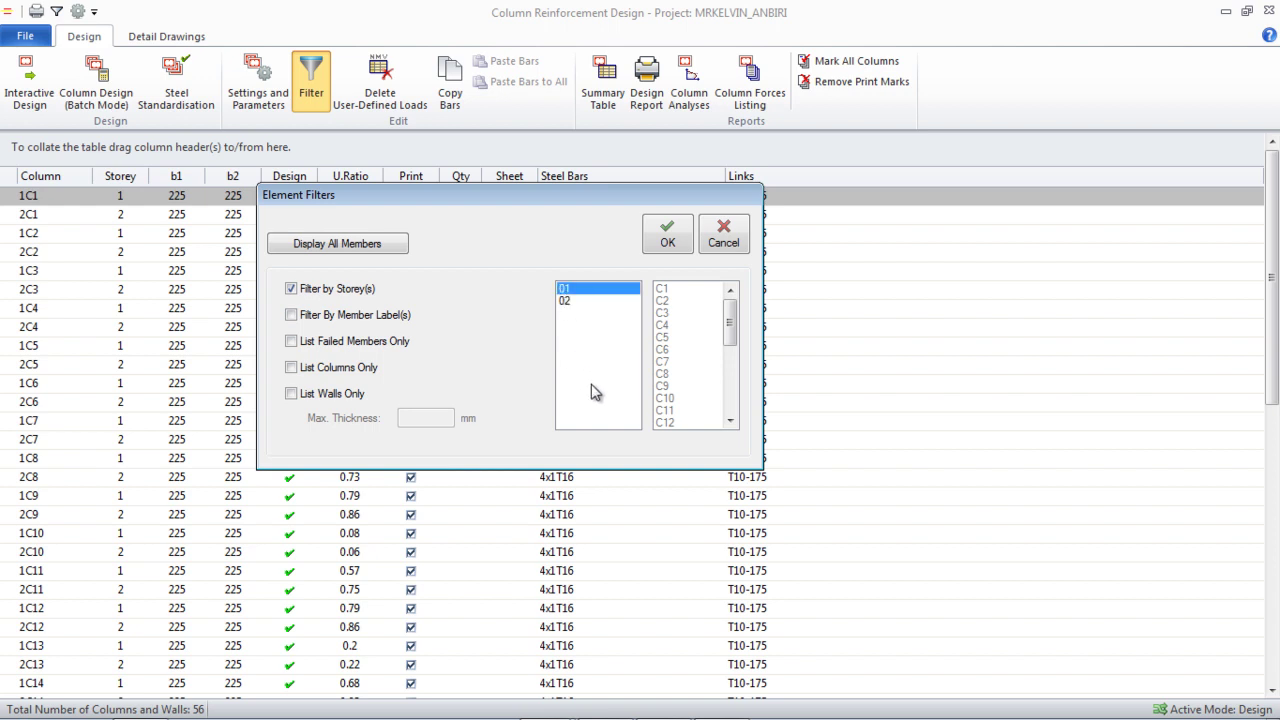
click(667, 246)
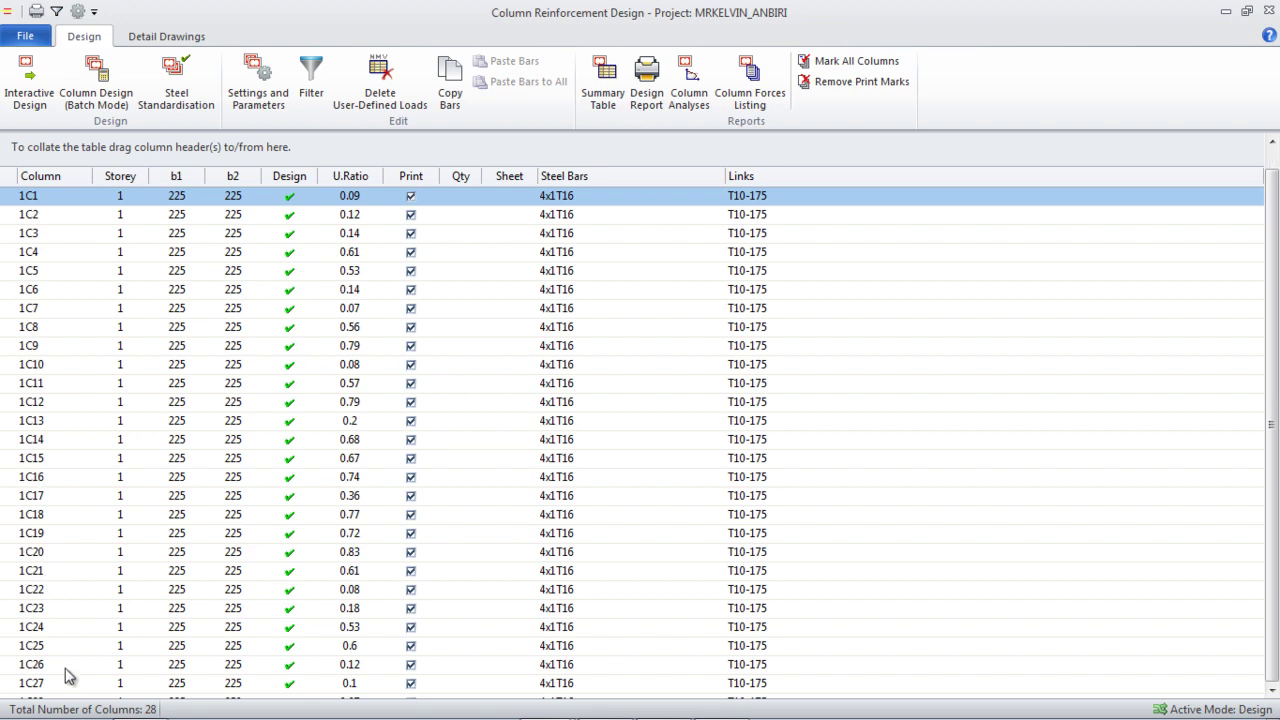
scroll(67, 677, down, 1)
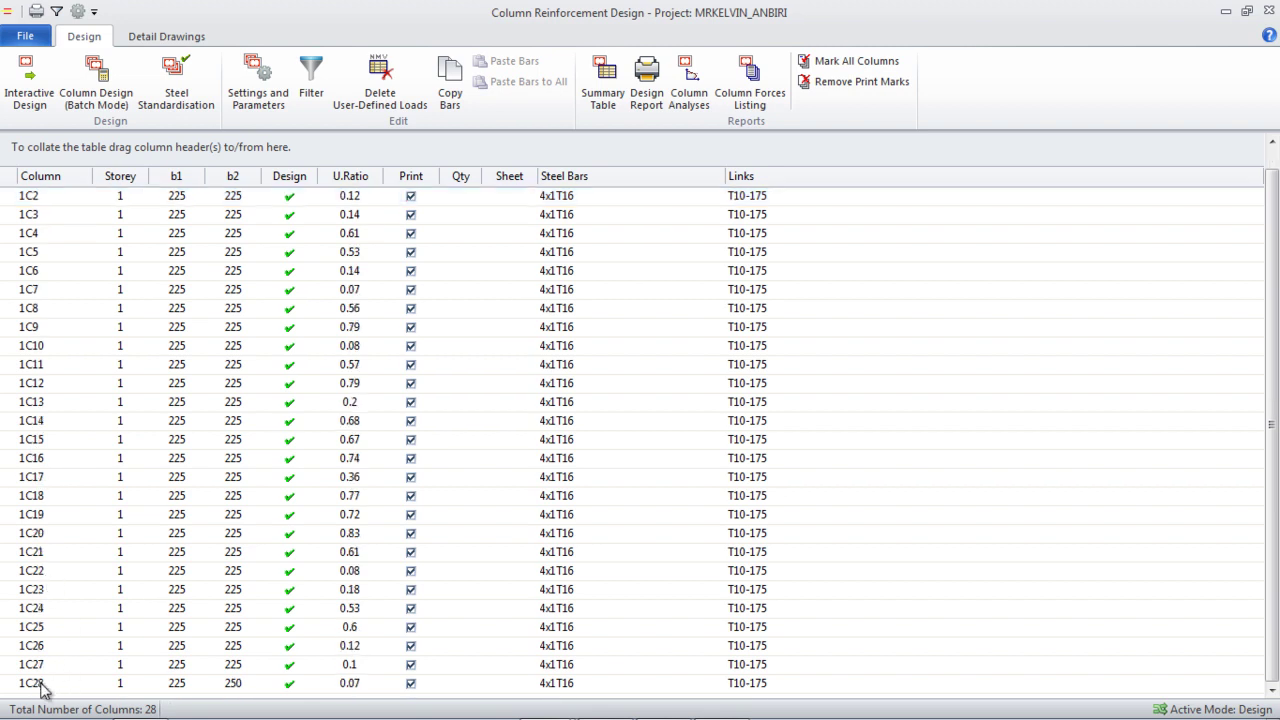
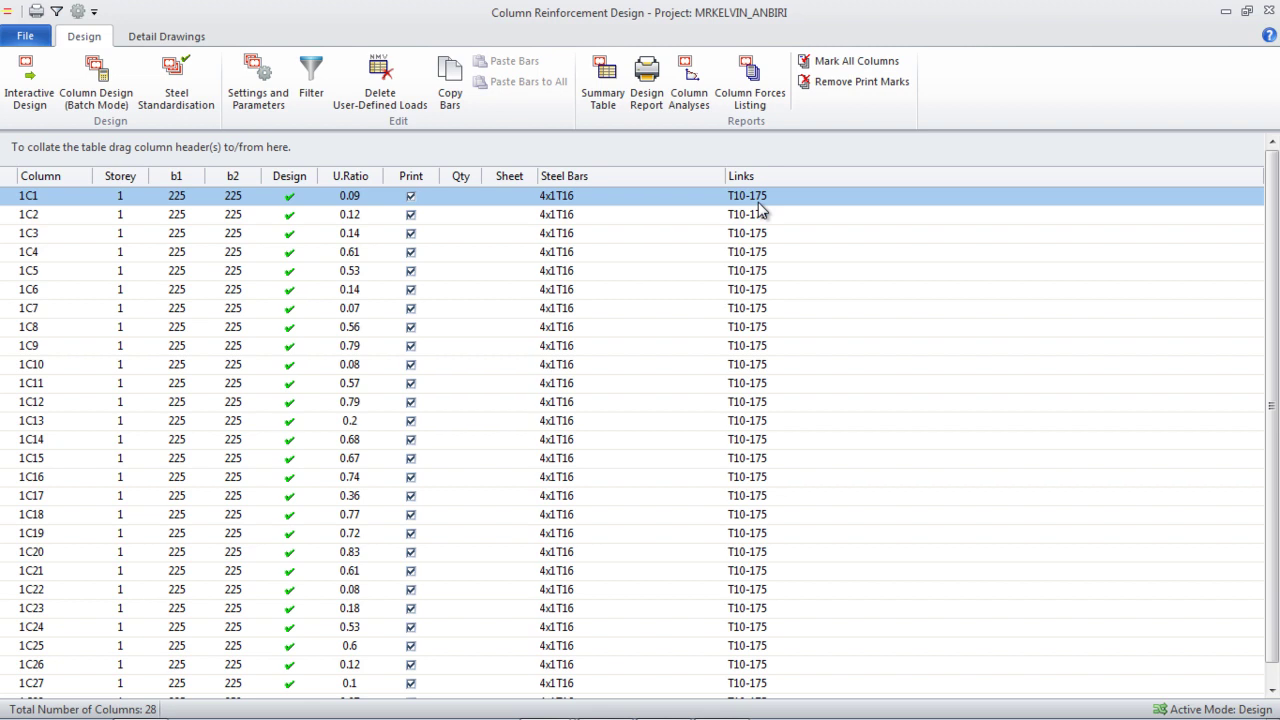
- Inspect the dimensions, steel bars and load combinations of column 1C1 in its reinforcement design, and return to the column list
click(190, 222)
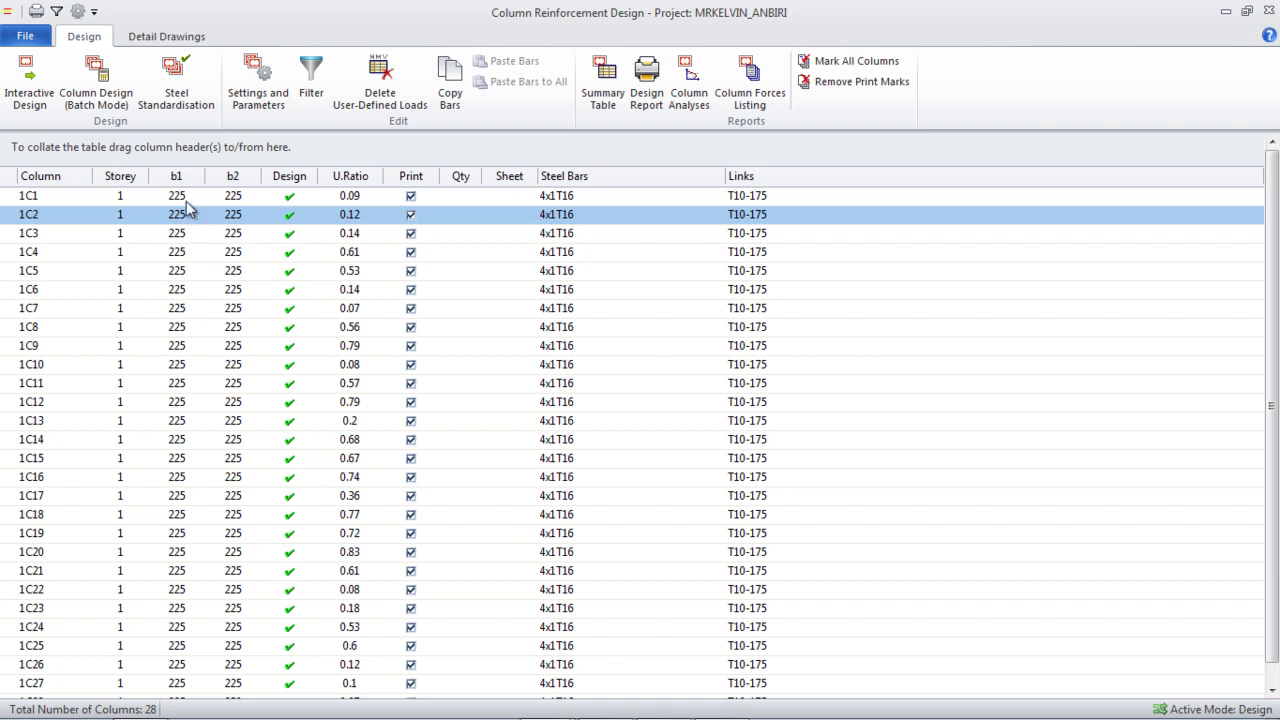
click(186, 201)
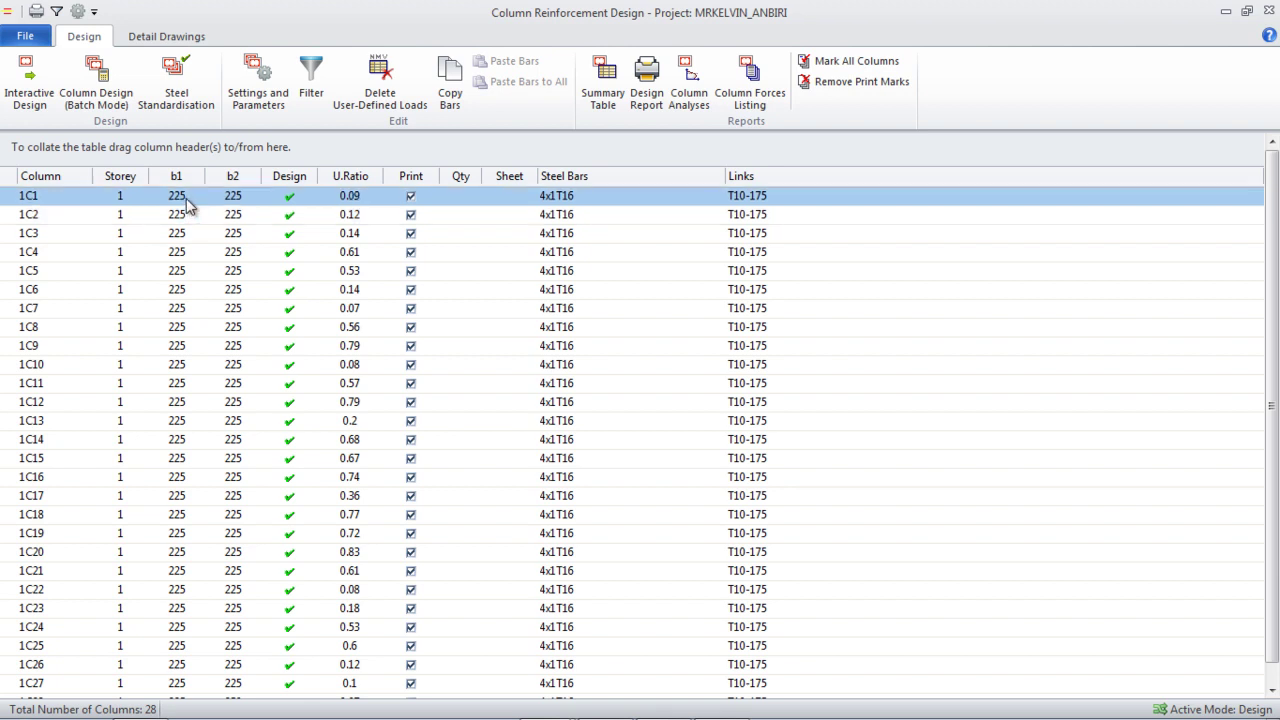
double_click(185, 198)
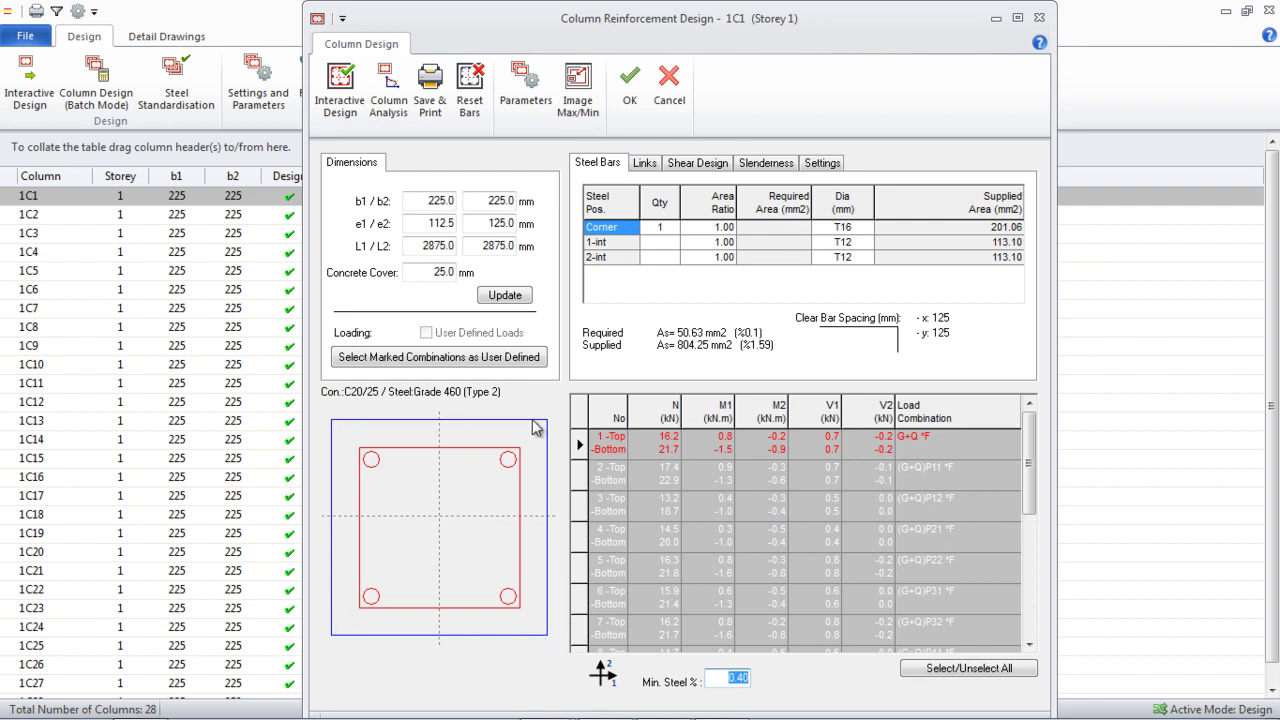
click(362, 505)
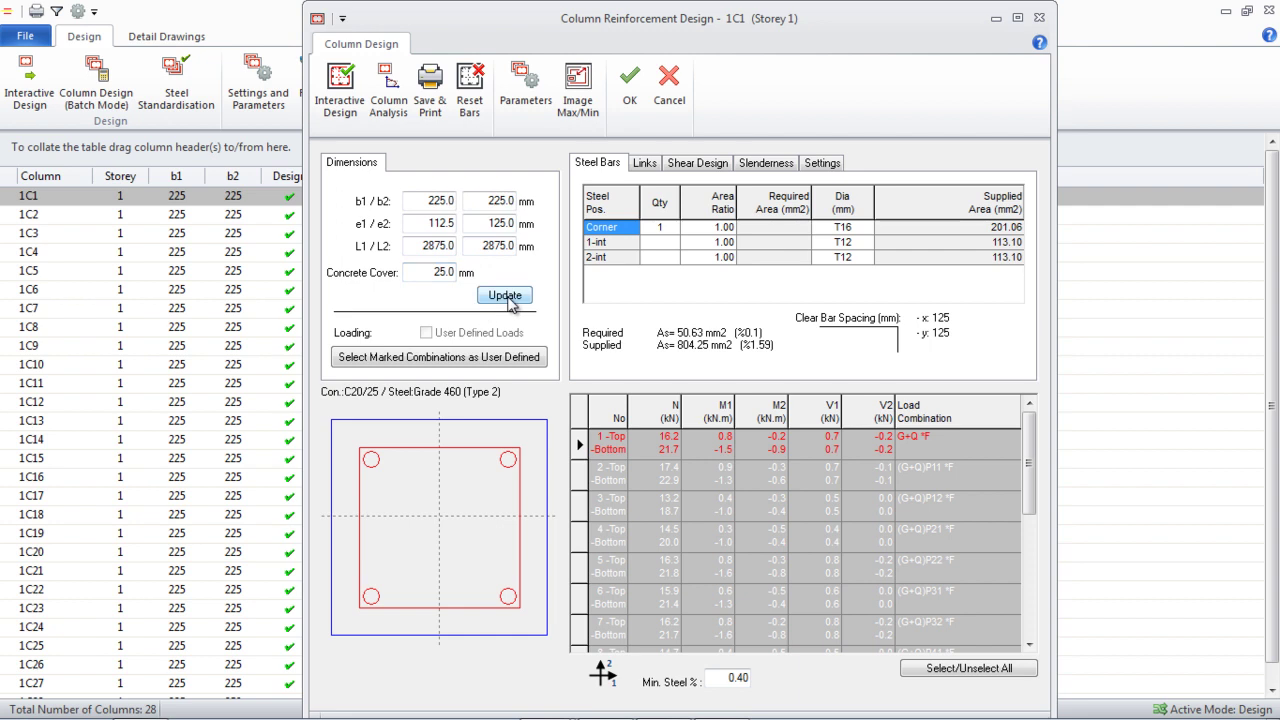
double_click(450, 200)
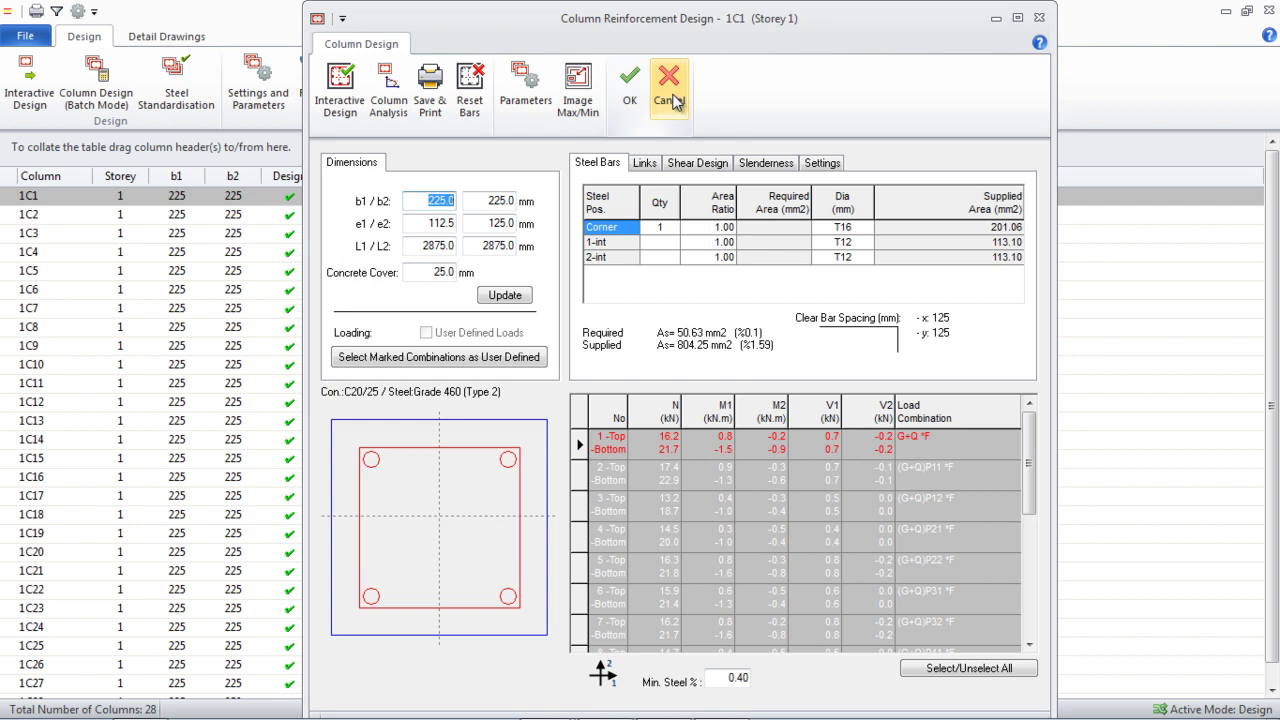
click(632, 94)
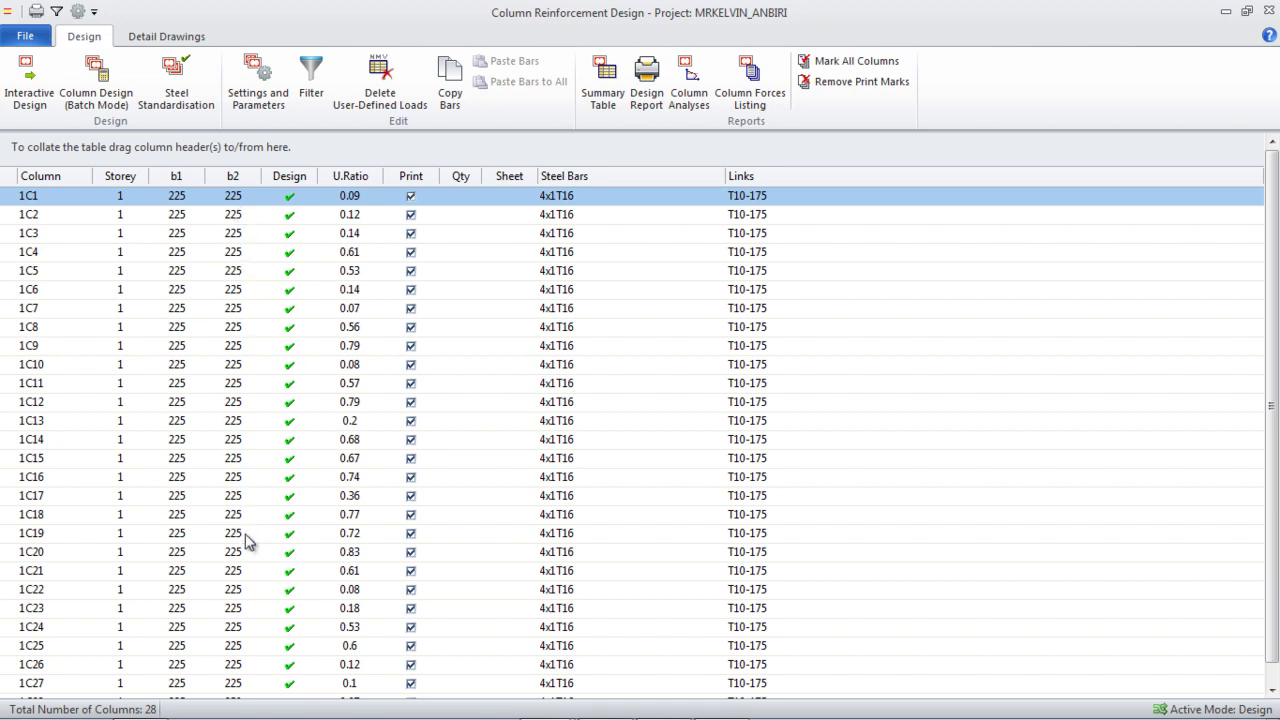
scroll(248, 542, down, 1)
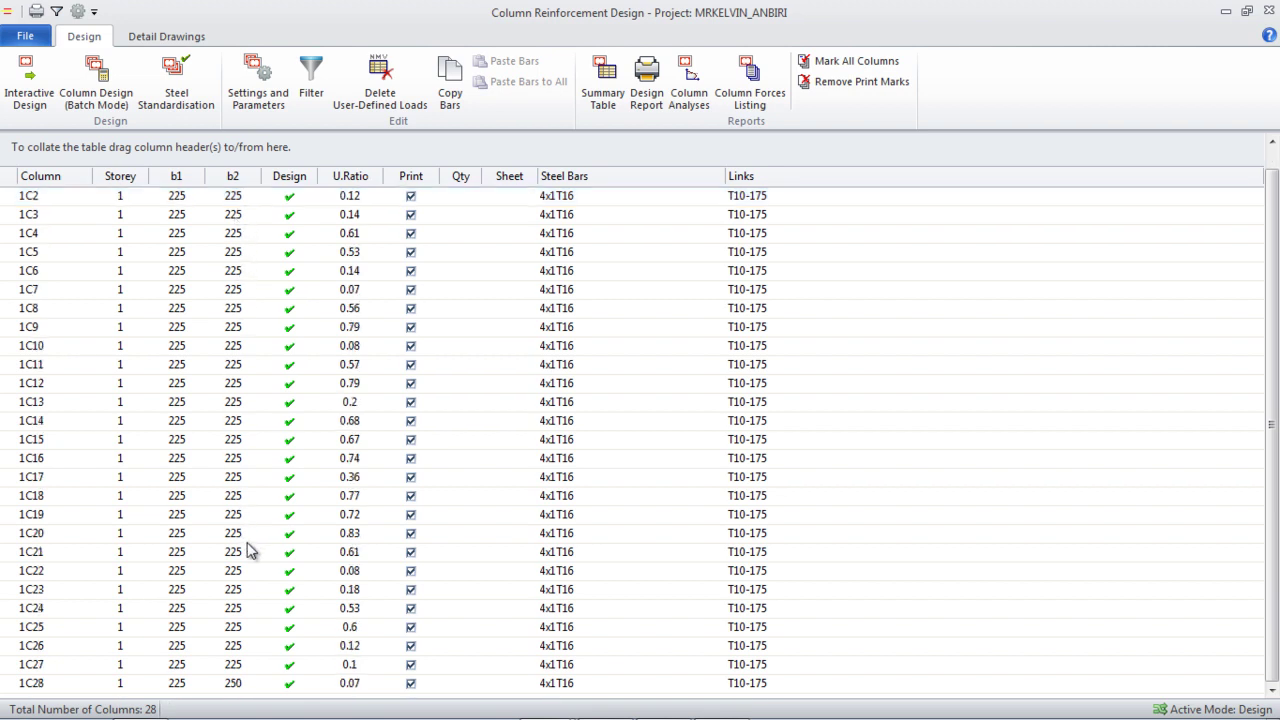
- Inspect column 1C2's reinforcement design with its section image enlarged, accept it, and close the column design
scroll(247, 543, up, 1)
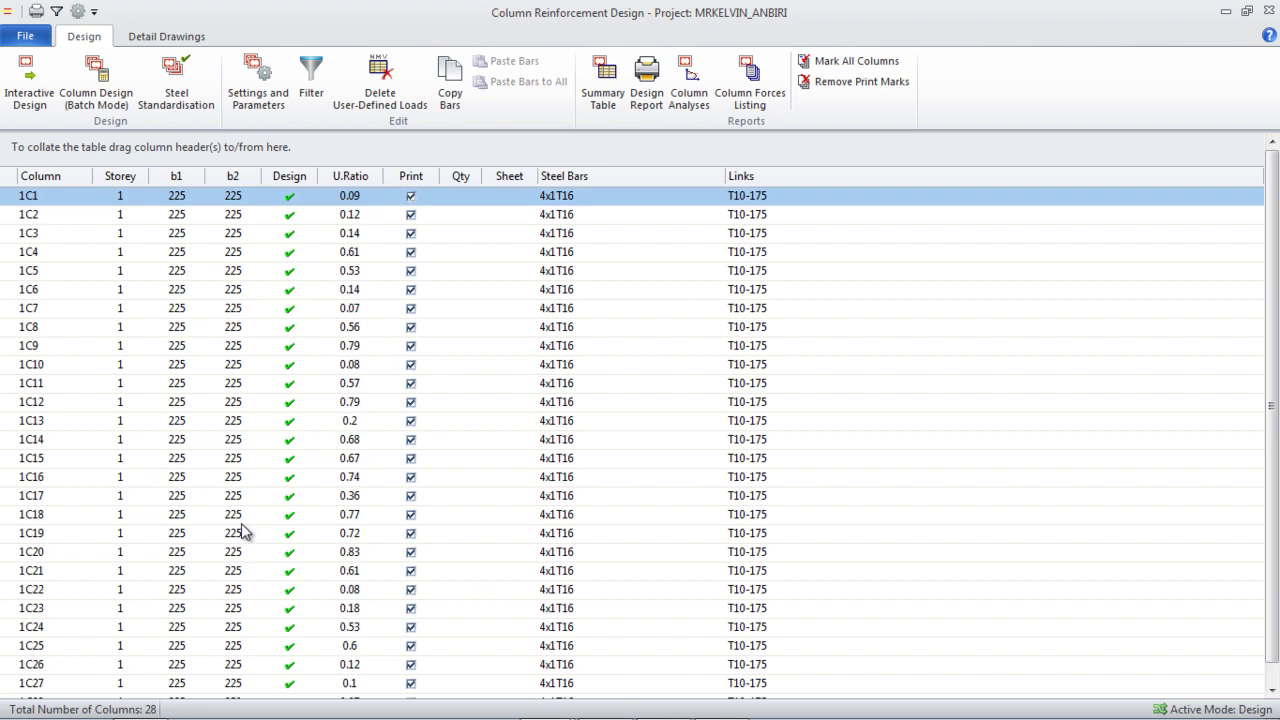
click(247, 216)
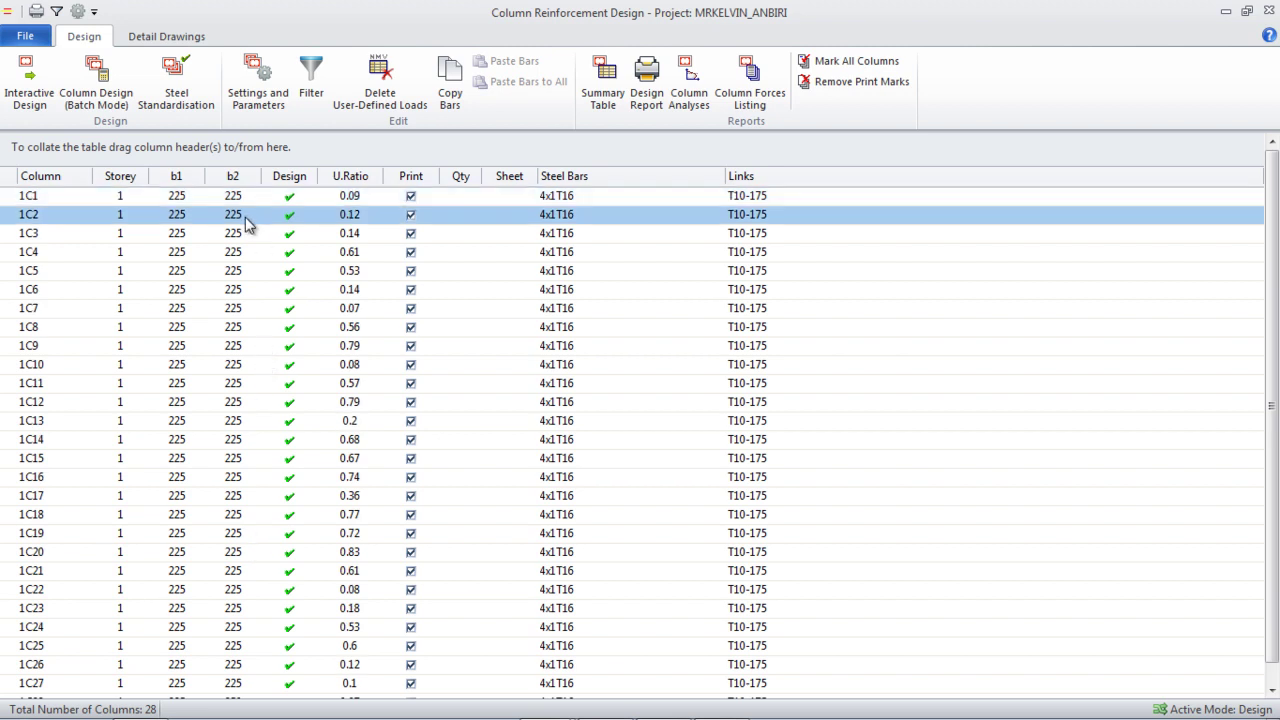
double_click(245, 217)
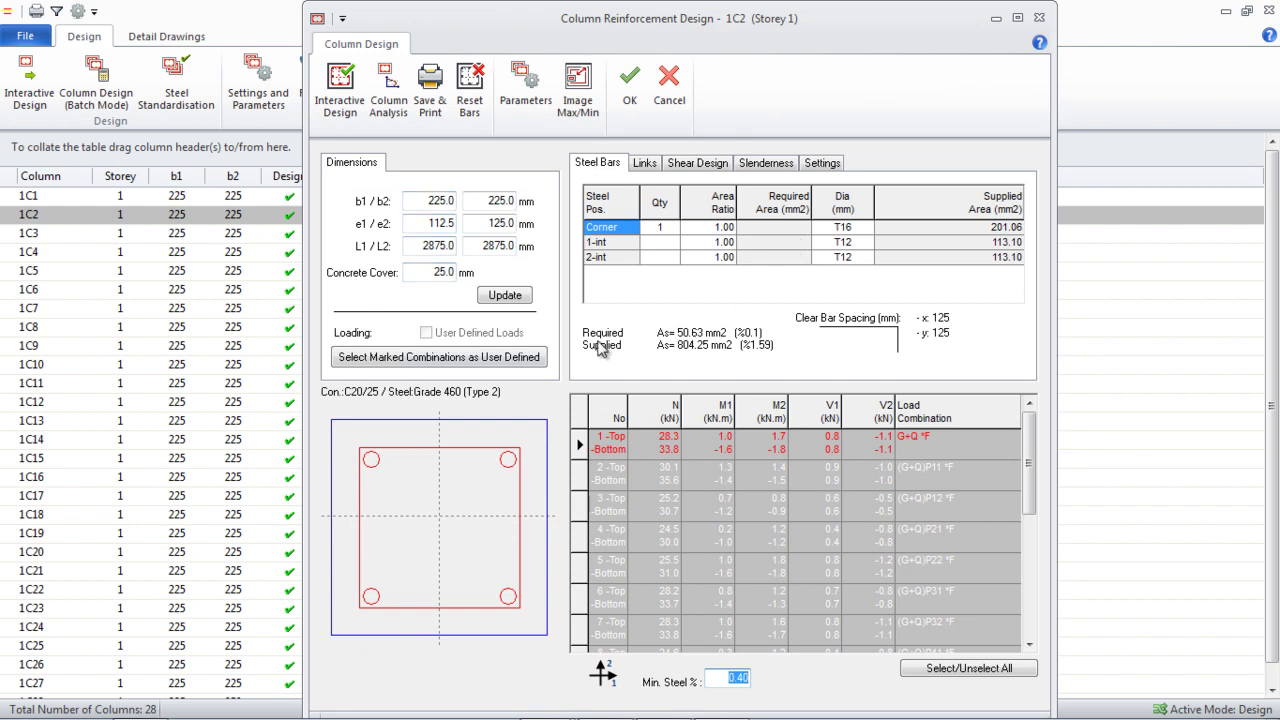
click(447, 507)
click(447, 507)
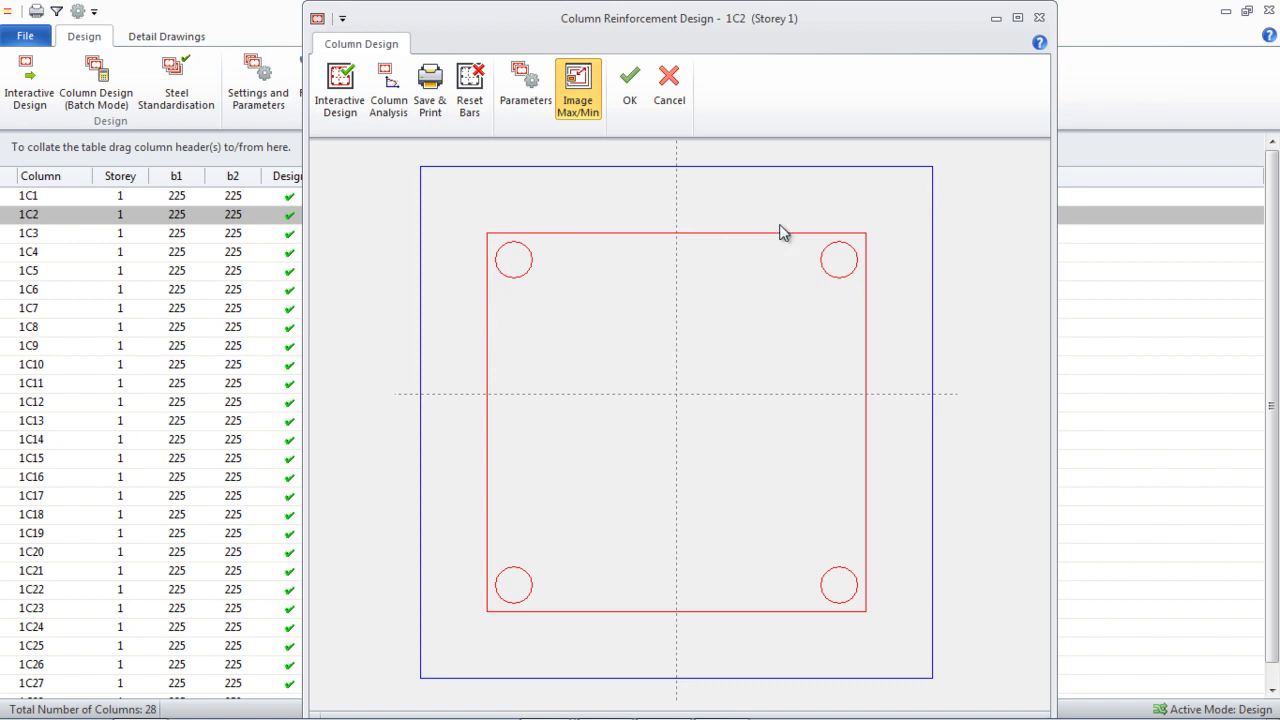
click(632, 90)
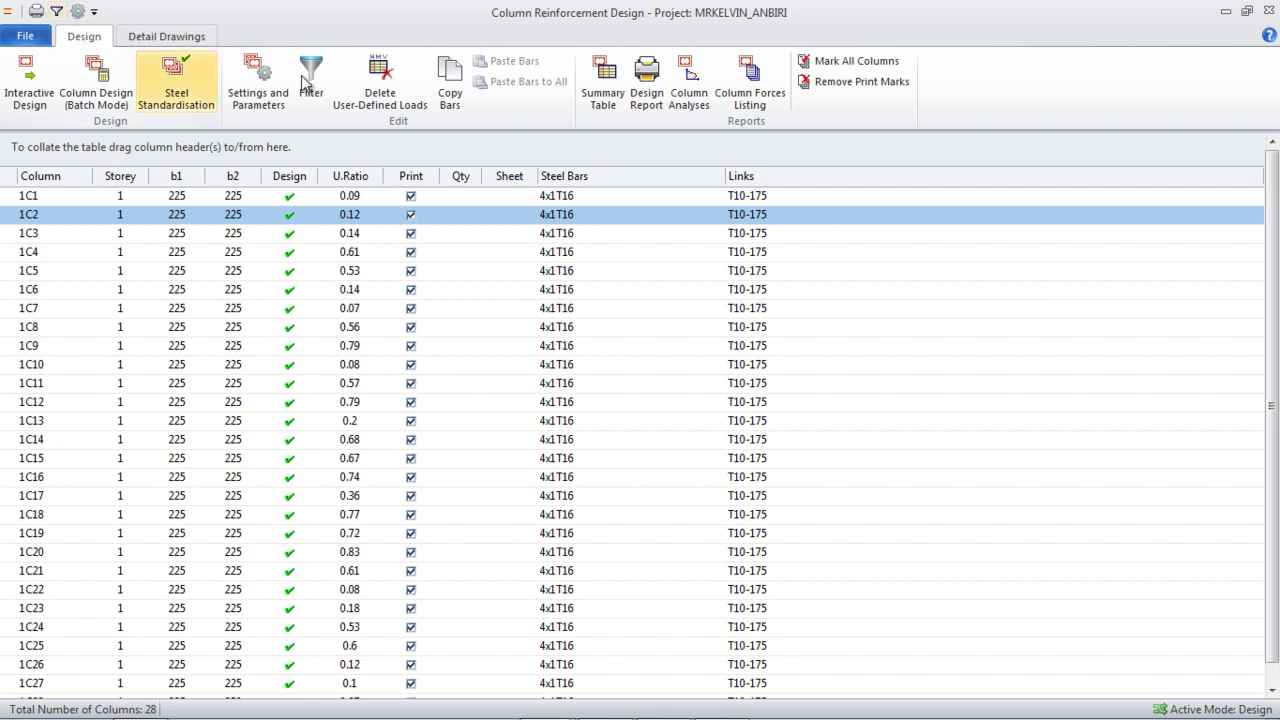
click(1268, 12)
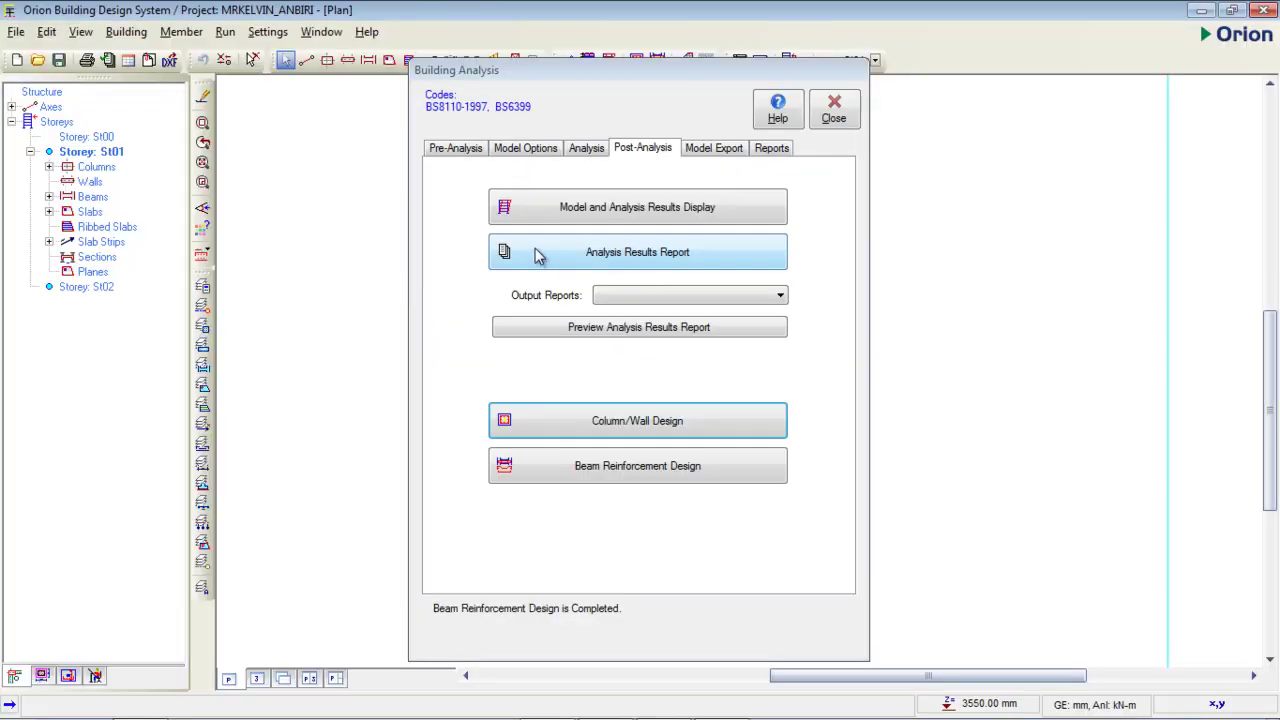
- Open the post-analysis beam reinforcement design and filter the axis list so that only storey 01 beams are listed
click(605, 75)
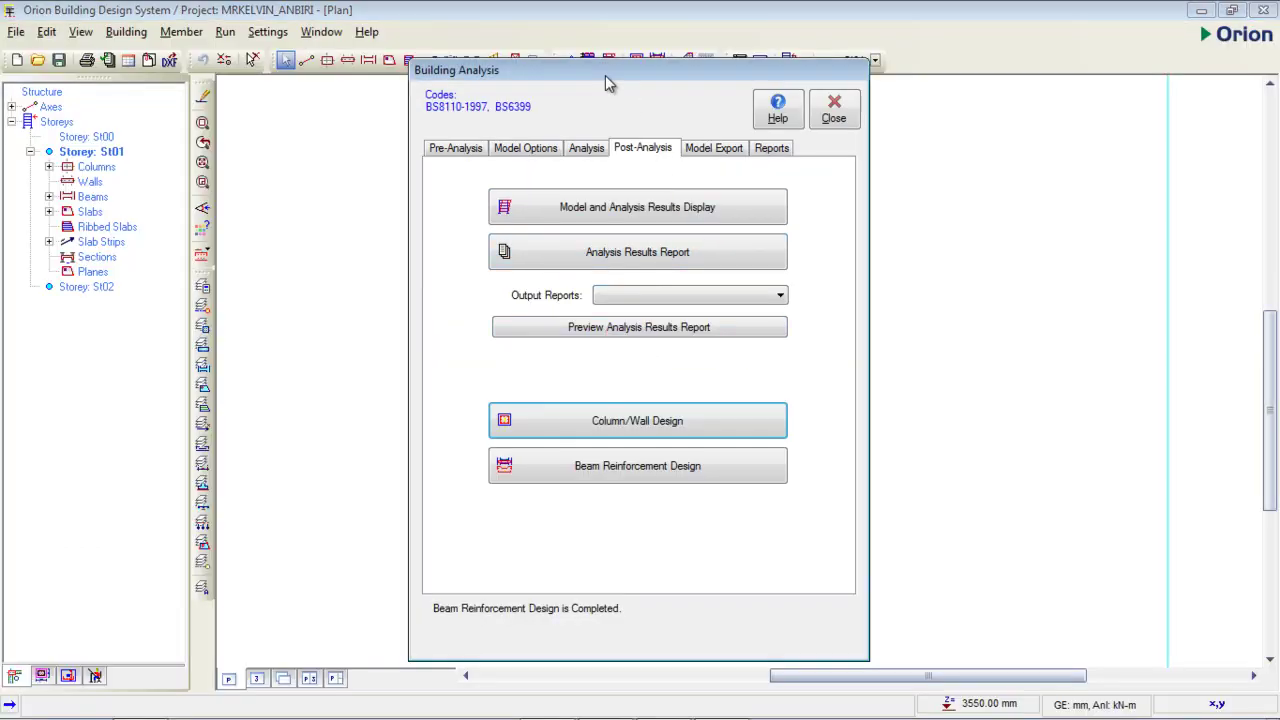
click(604, 475)
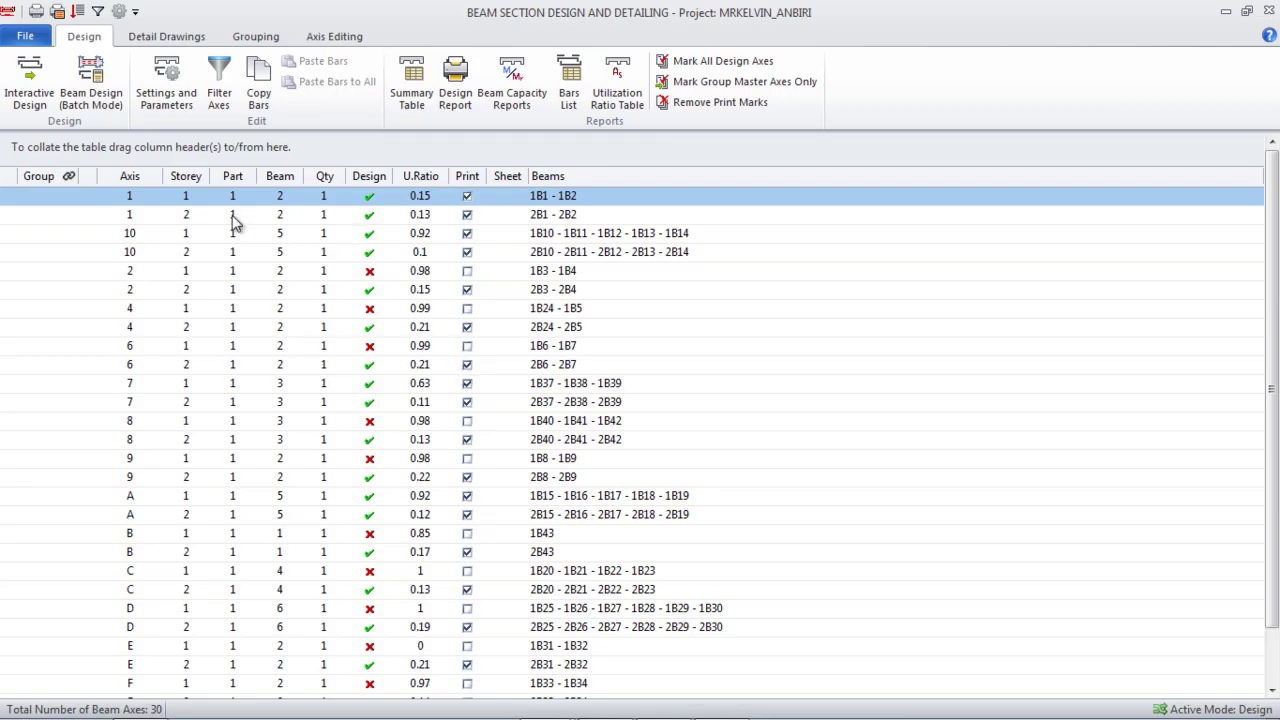
click(221, 103)
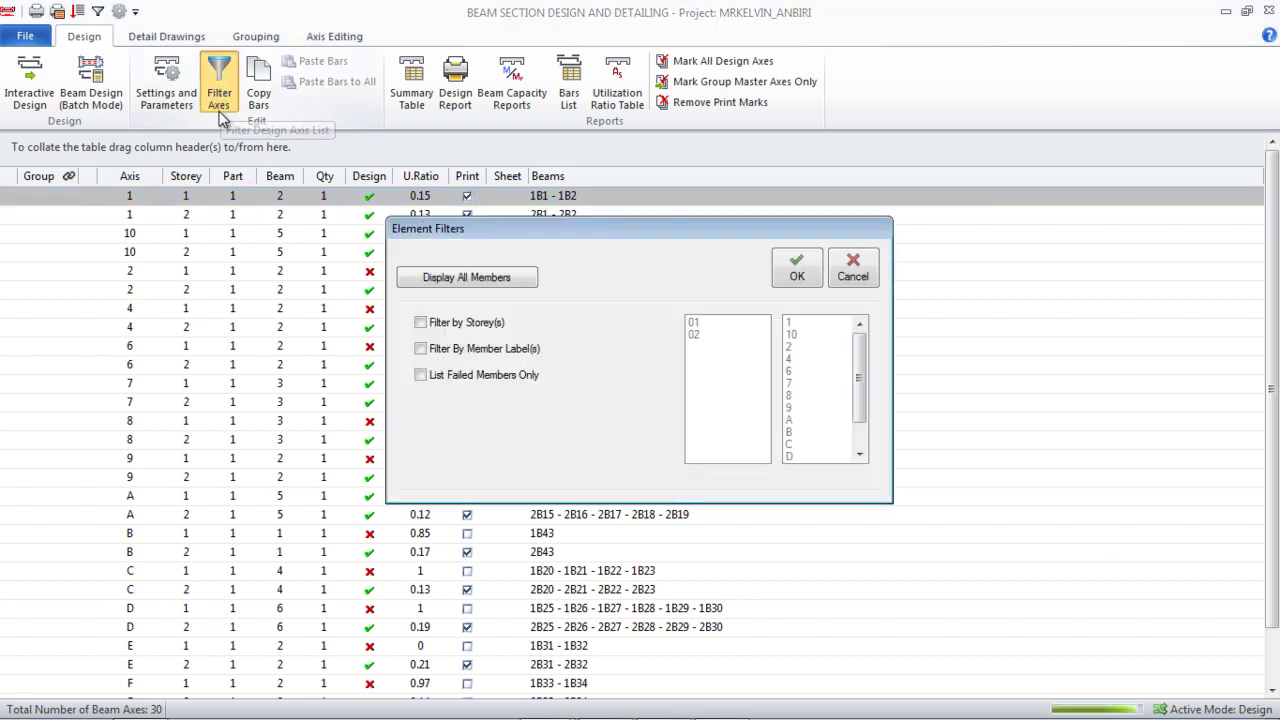
click(421, 323)
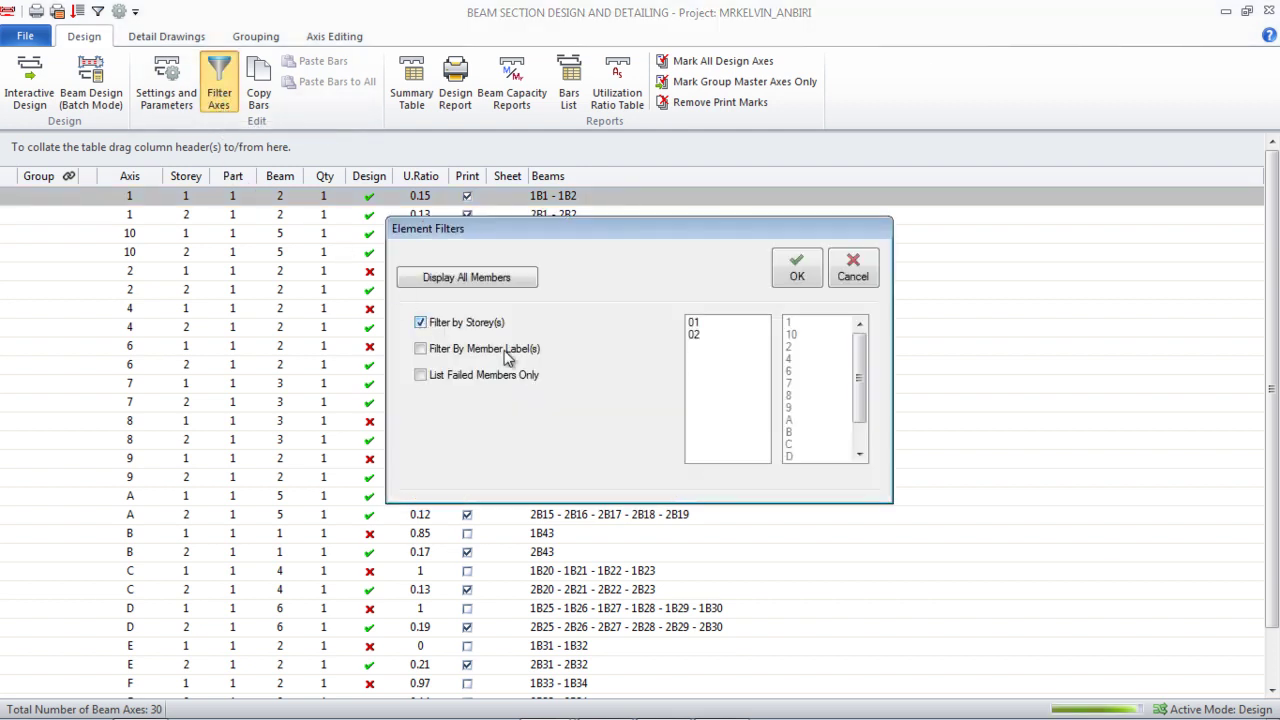
click(693, 323)
click(800, 275)
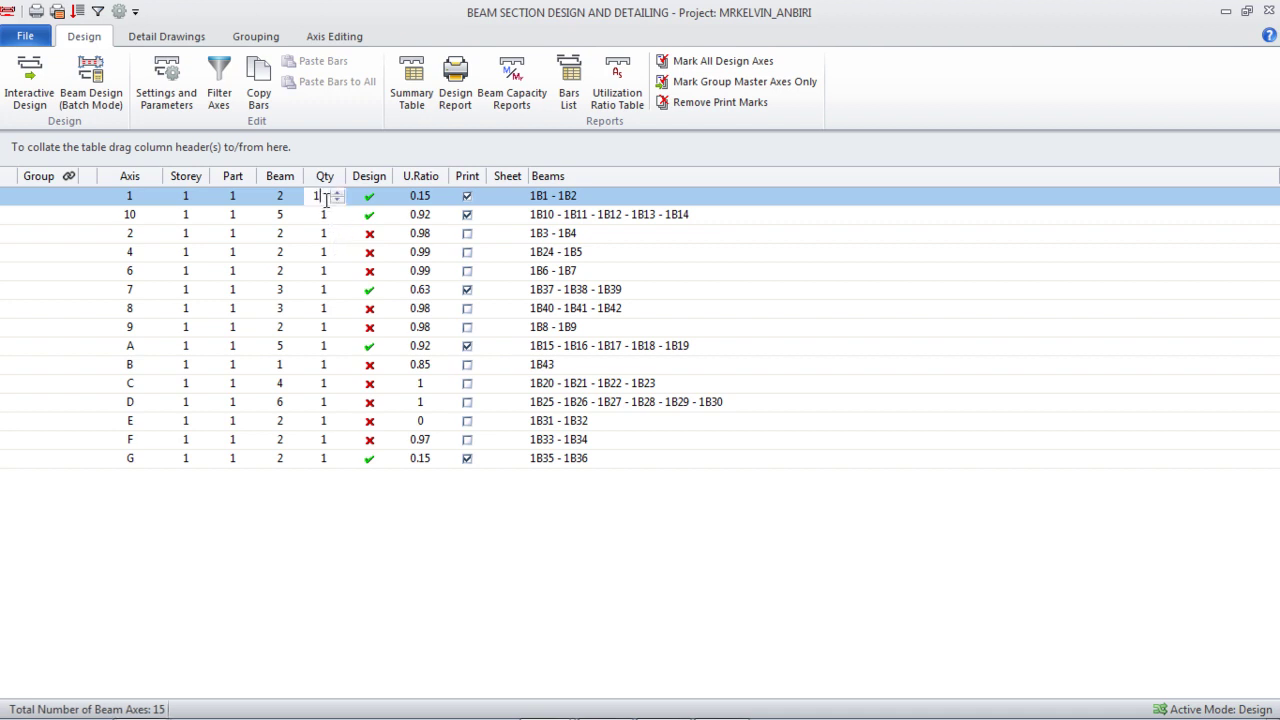
- Examine the steel bars, links and deflection checks of beams 1B1 and 1B2 on axis 1, and return to the axis list
double_click(188, 204)
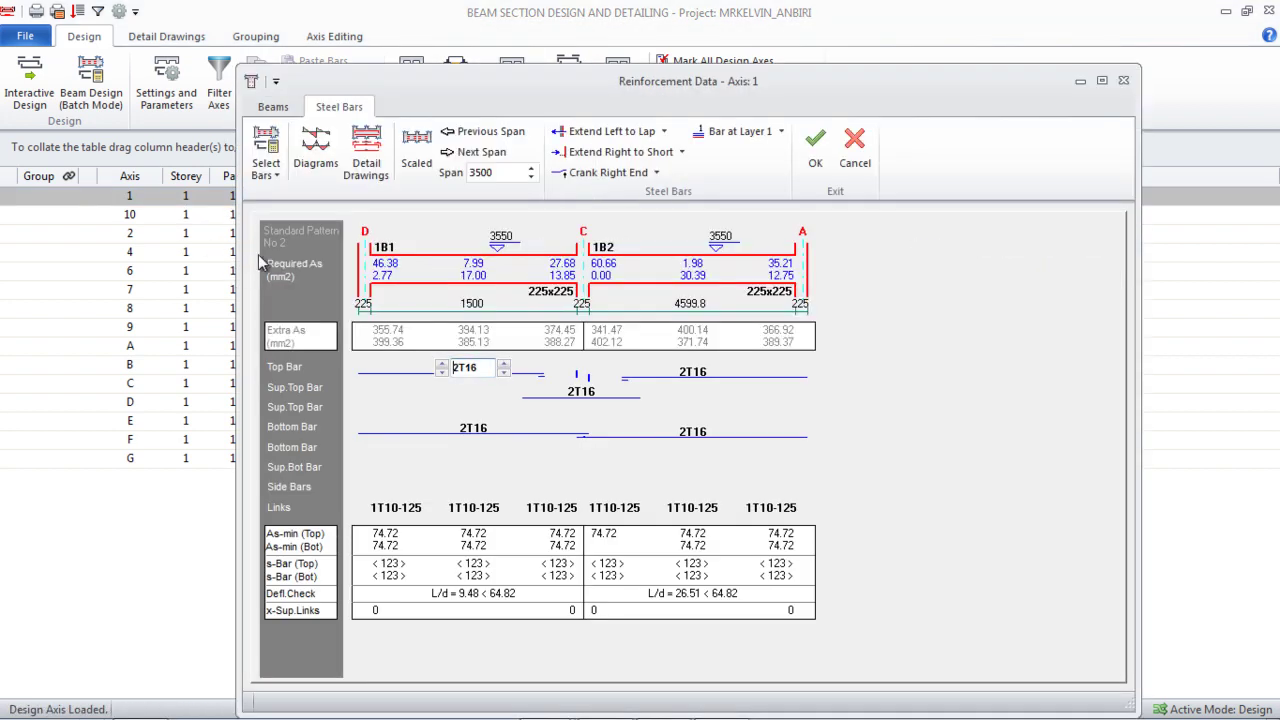
drag(651, 95, 636, 55)
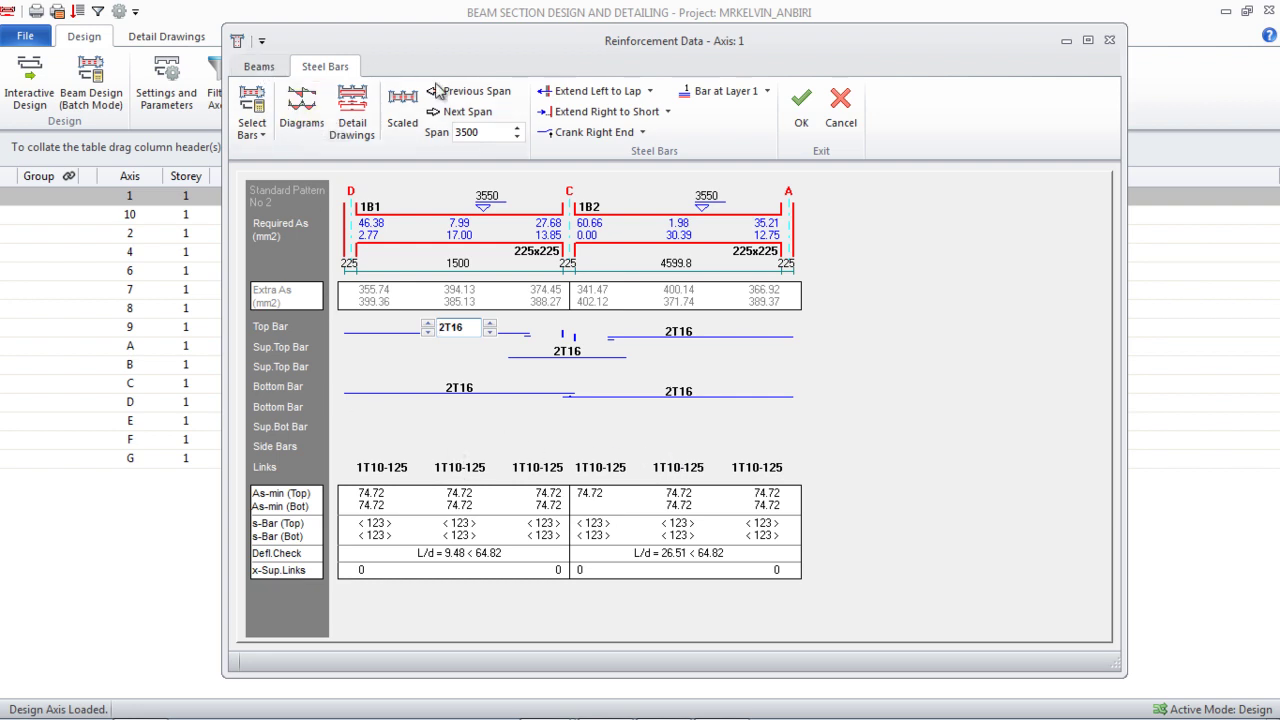
click(803, 112)
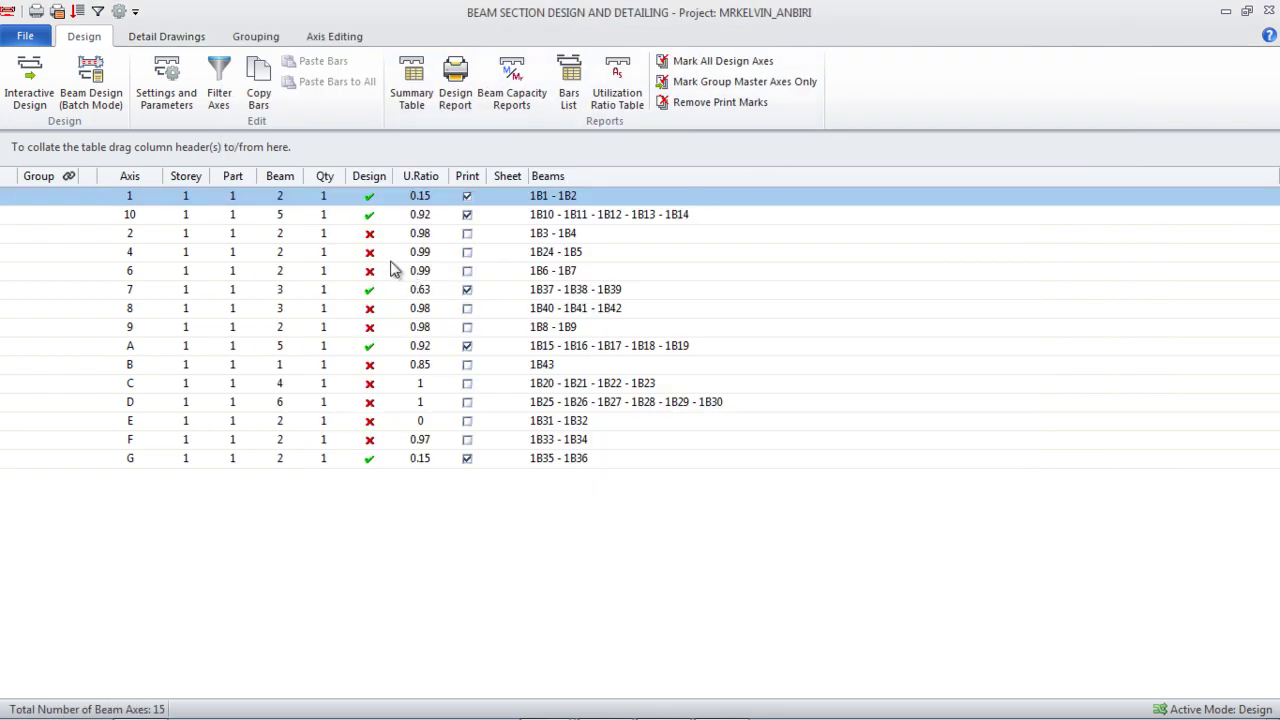
- On storey 1 axis 2, set the top and bottom bars of beam 1B3 and the bottom bar of 1B4 to 3T16, and accept
click(371, 238)
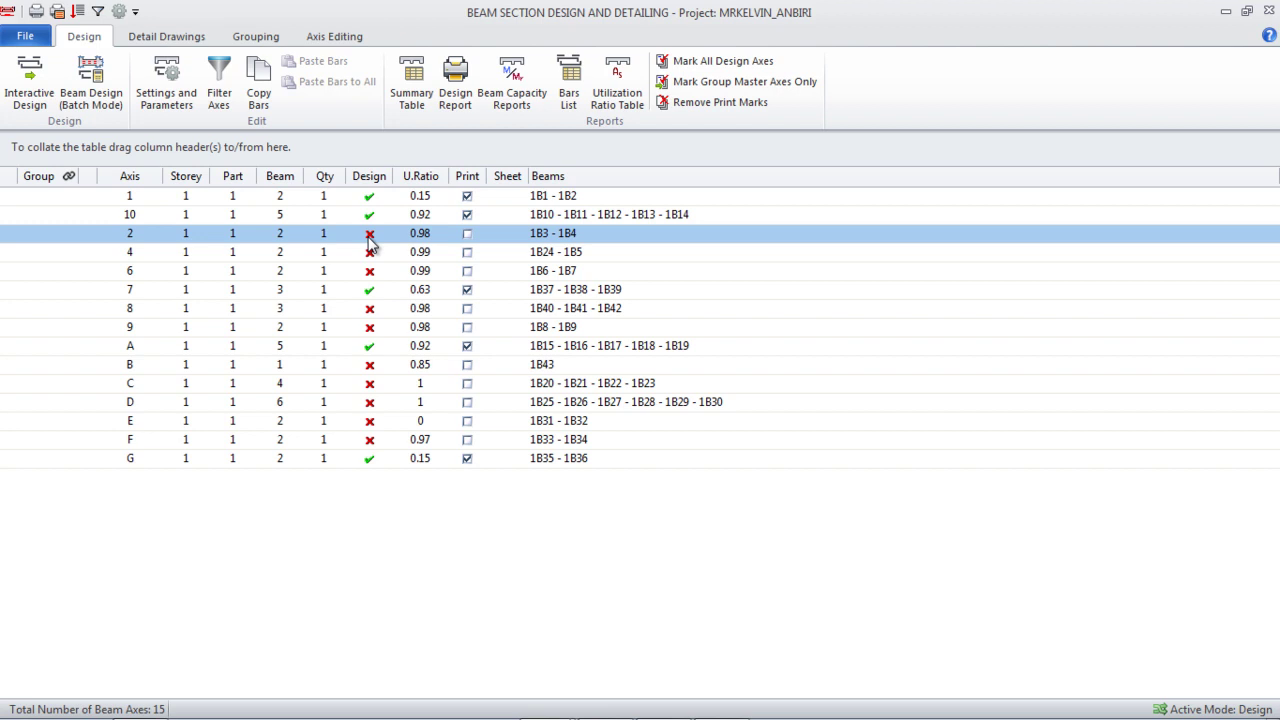
double_click(370, 243)
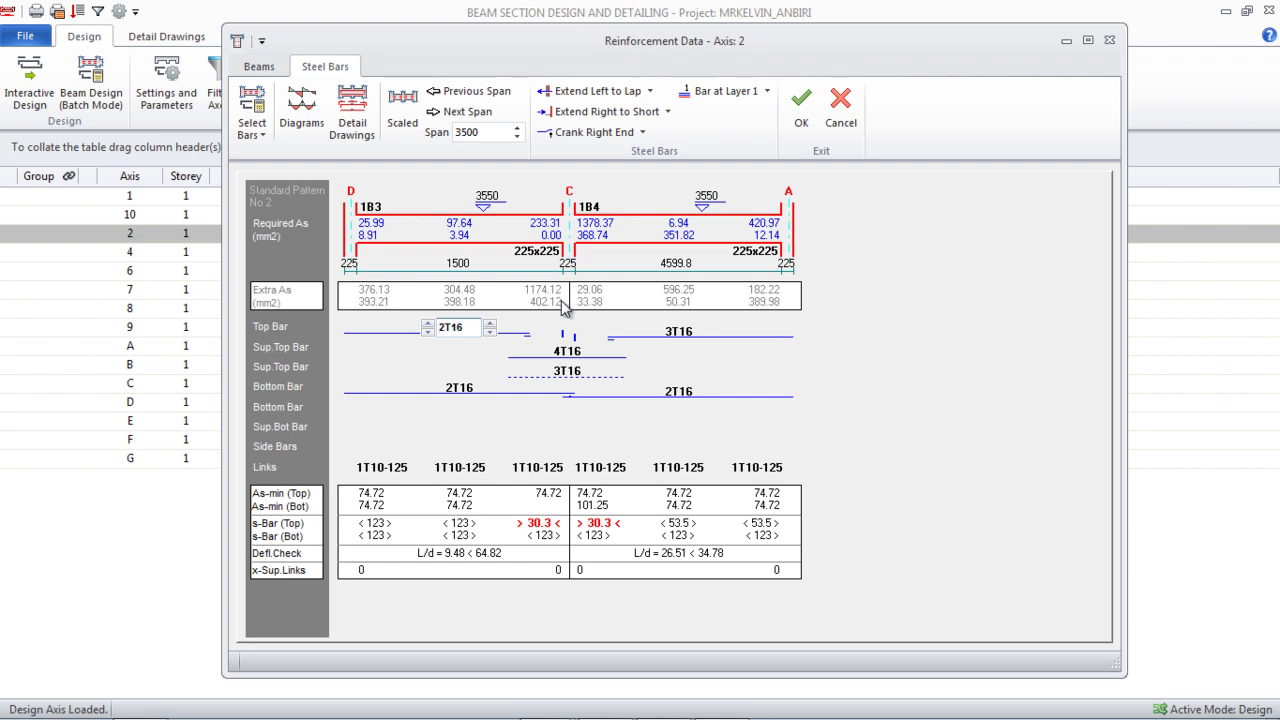
click(428, 324)
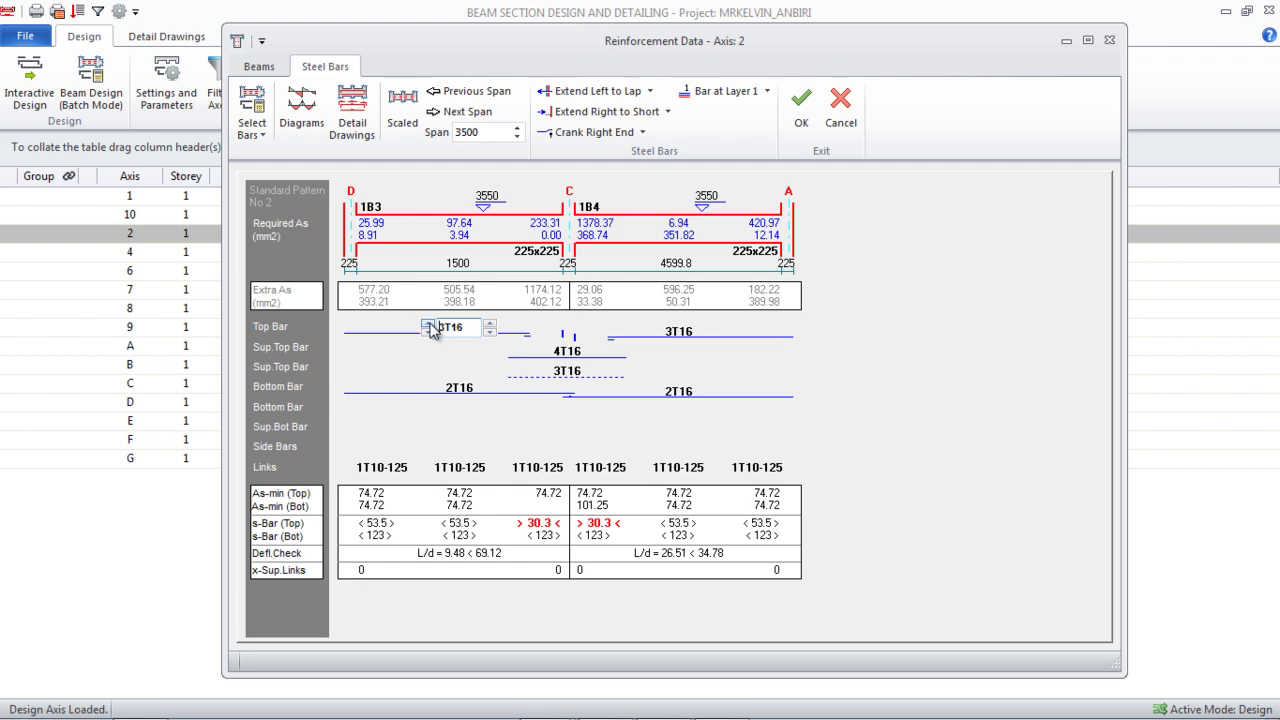
click(458, 389)
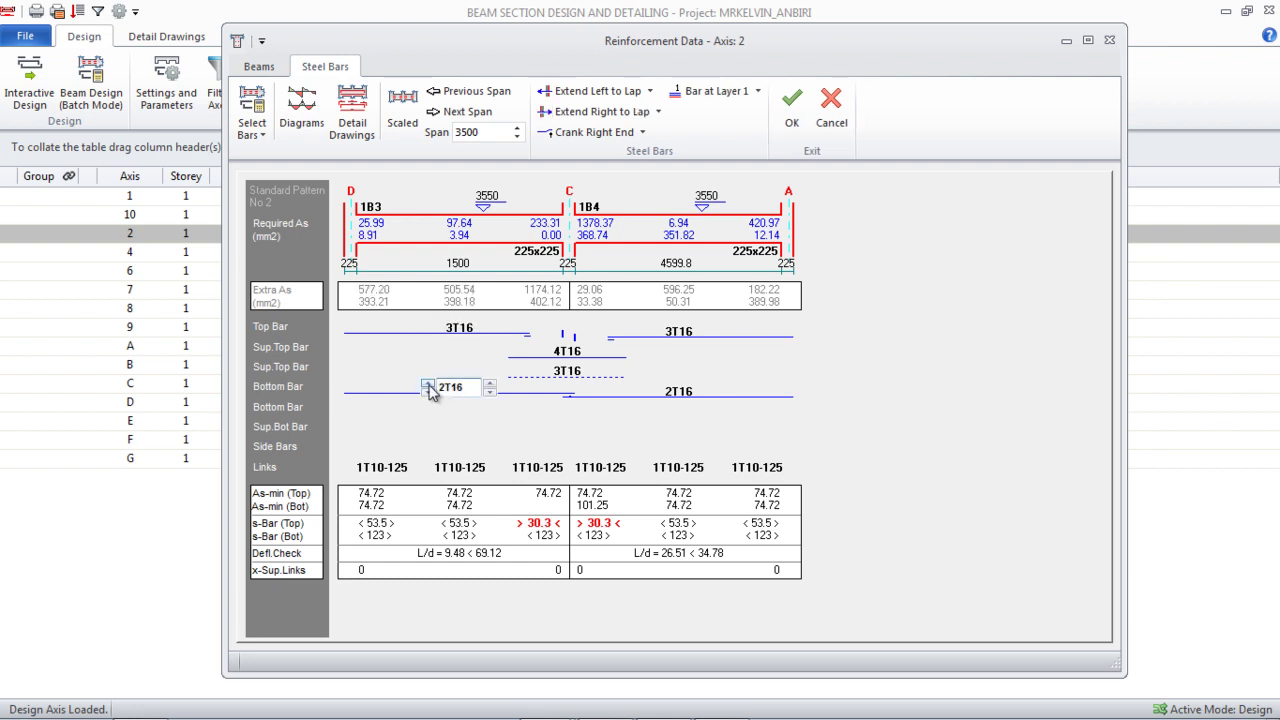
scroll(426, 385, up, 1)
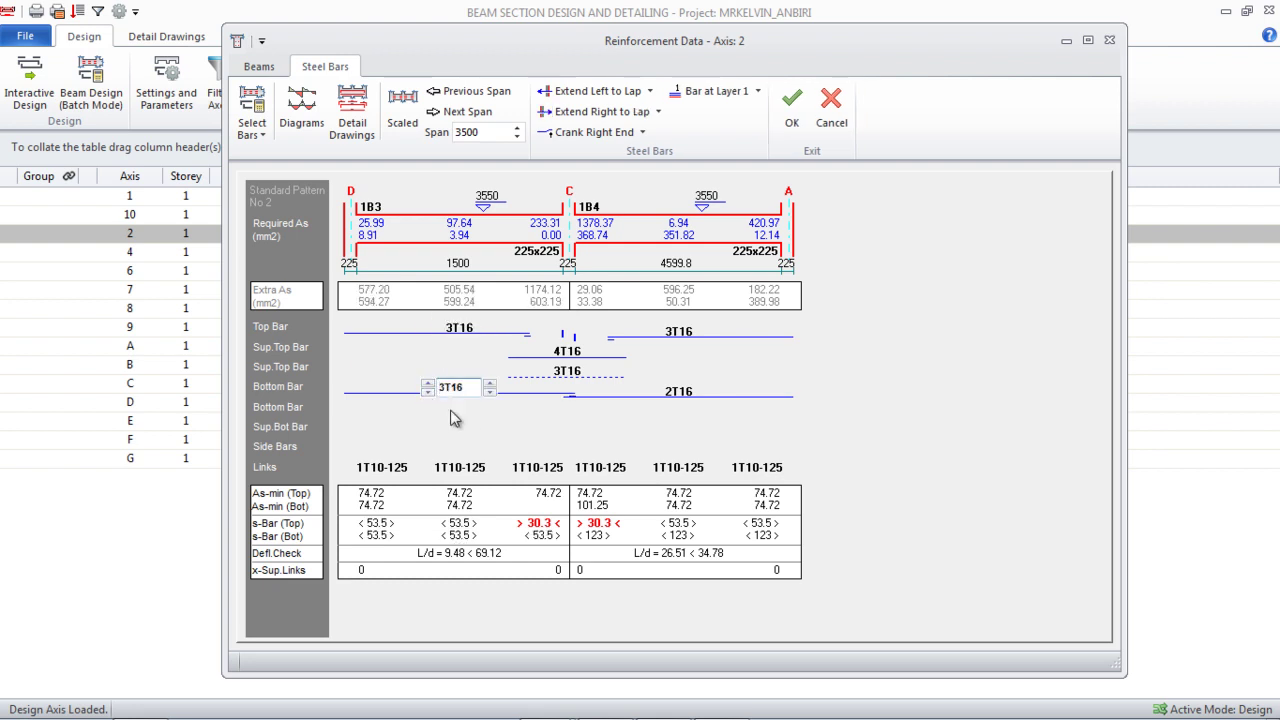
click(672, 392)
click(647, 387)
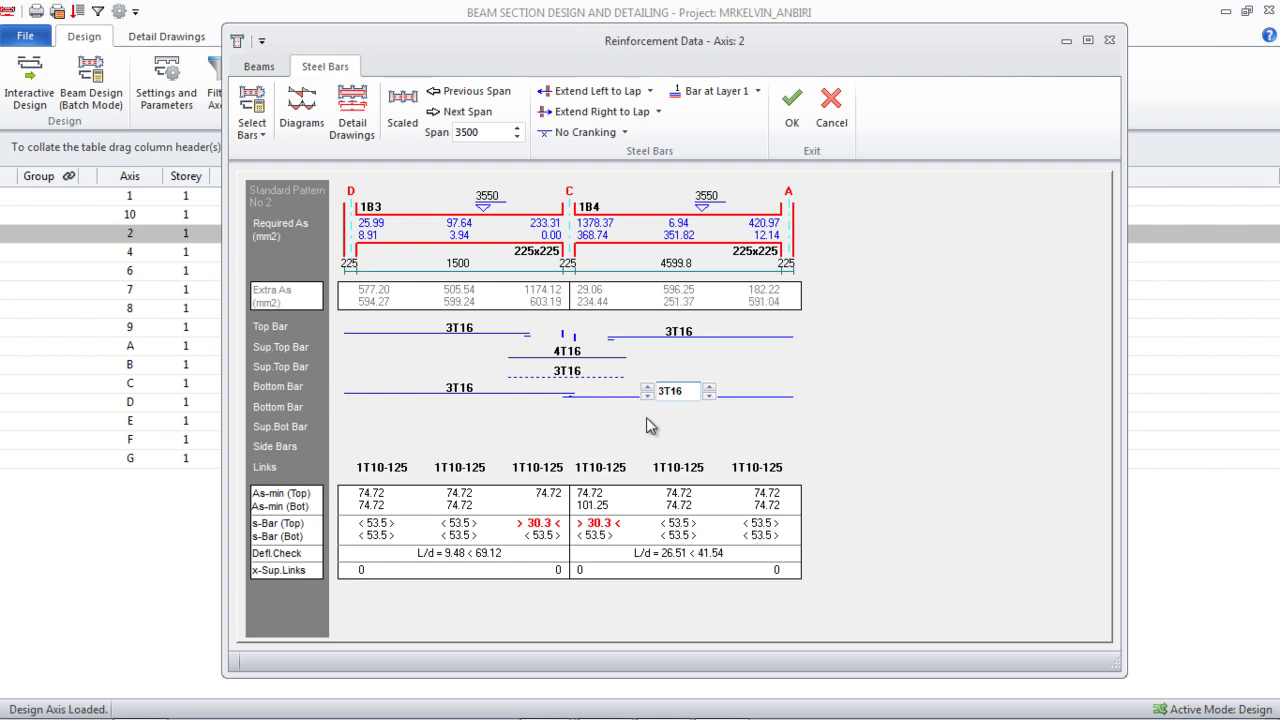
click(795, 108)
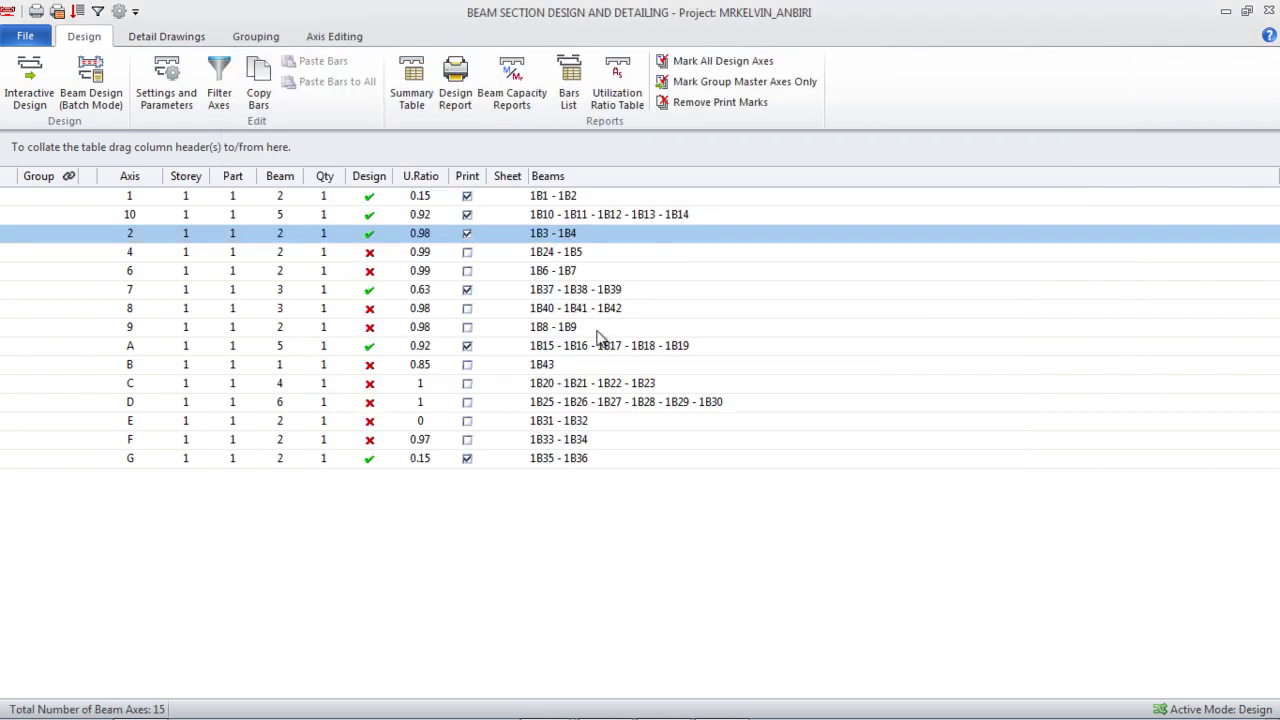
- Examine the reinforcement data of beams 1B24 and 1B5 on axis 4, accept it, and close the beam design
double_click(370, 255)
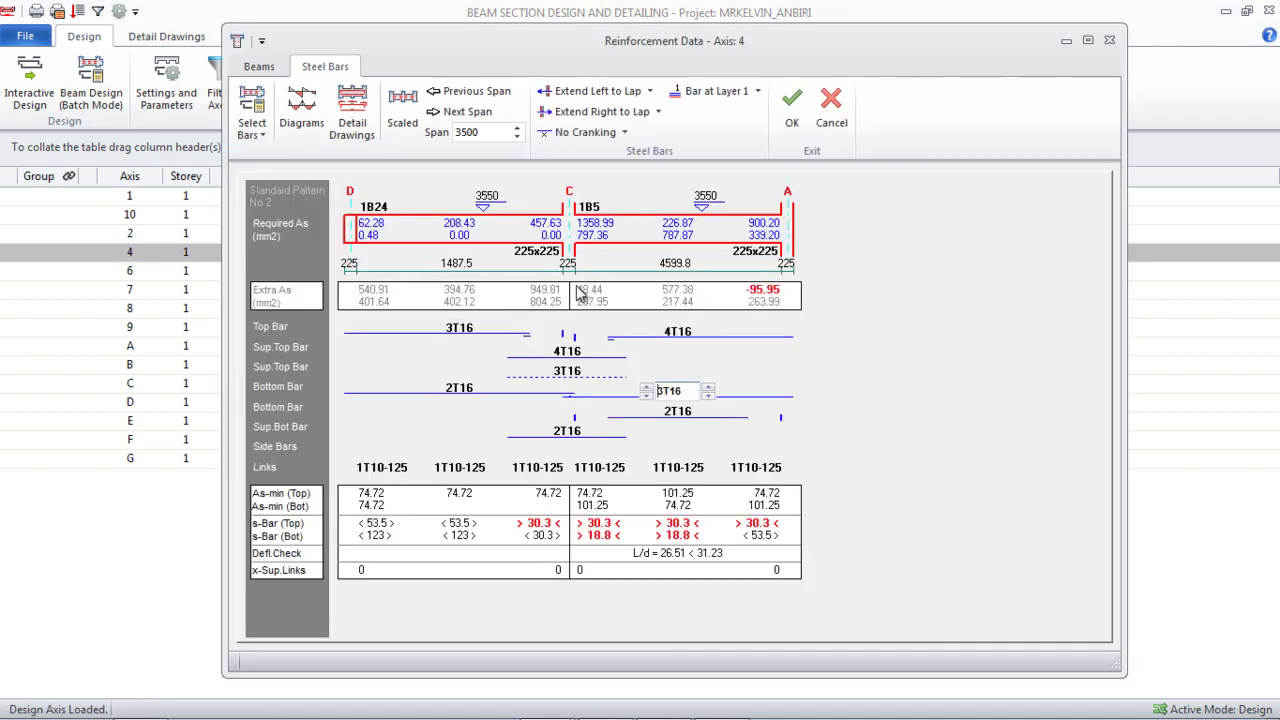
click(791, 100)
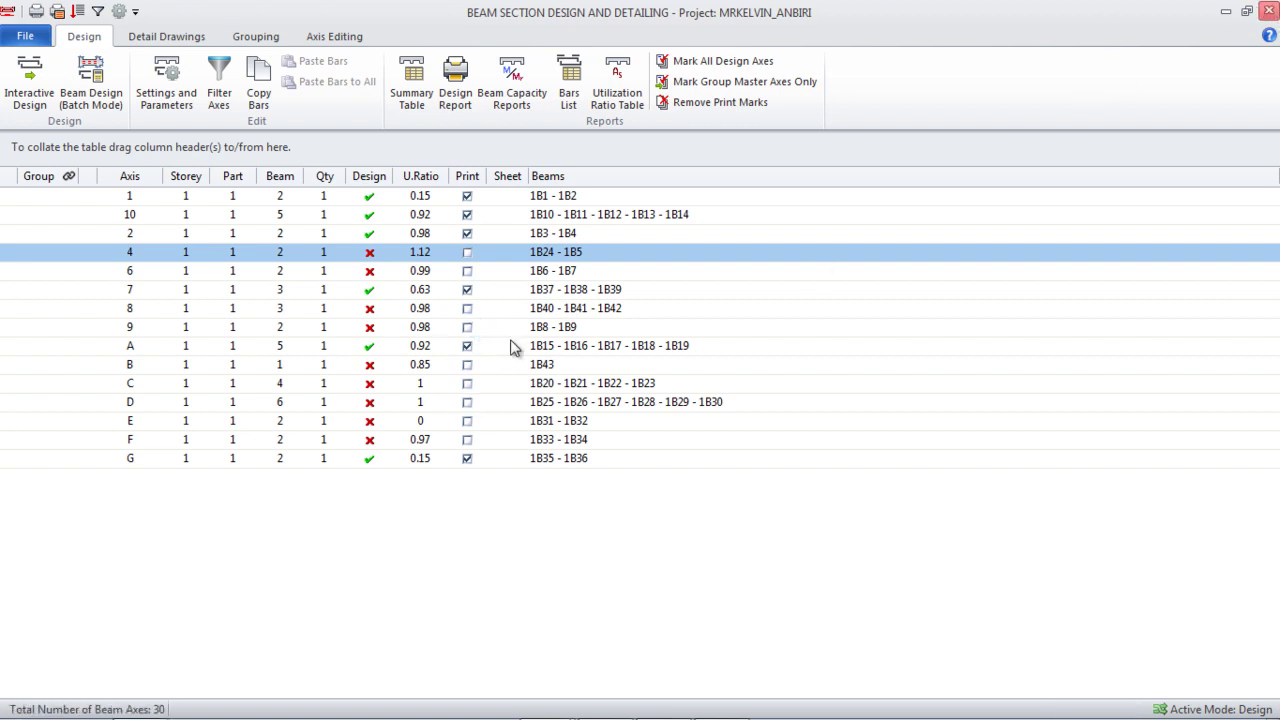
key(alt+F4)
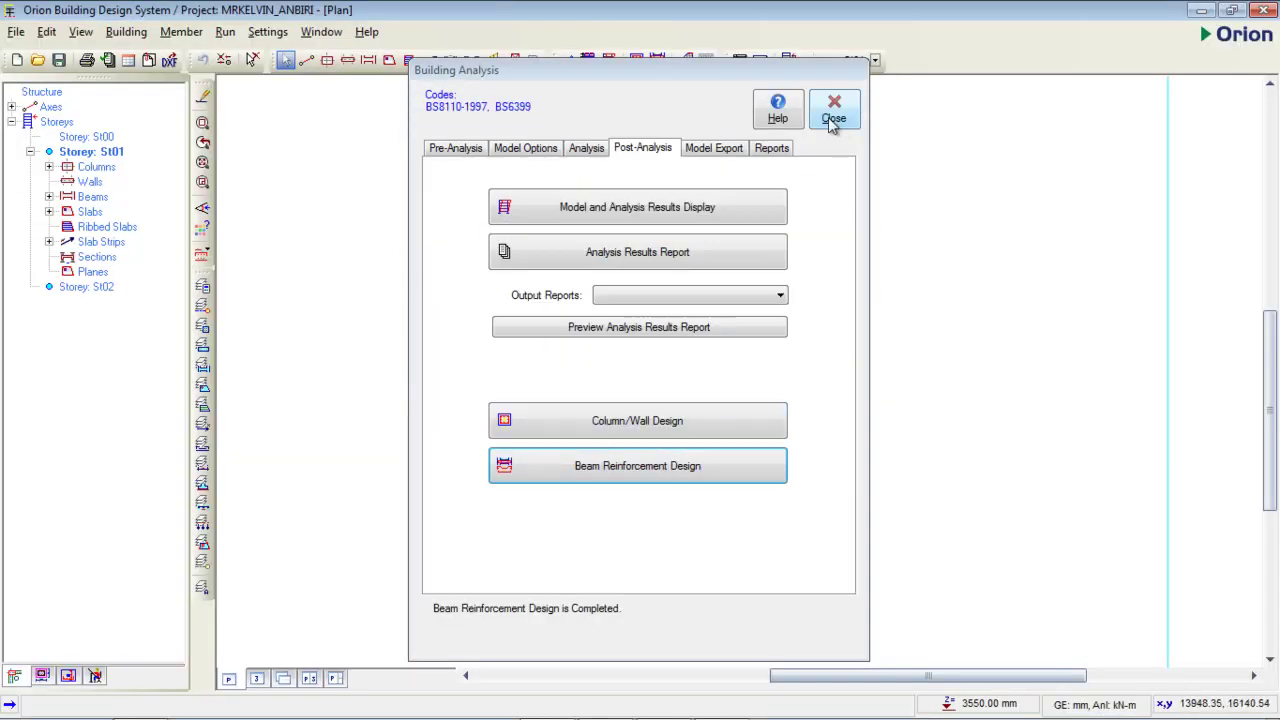
- Close the building analysis and look over the storey 1 plan with its slab strips
drag(648, 72, 594, 57)
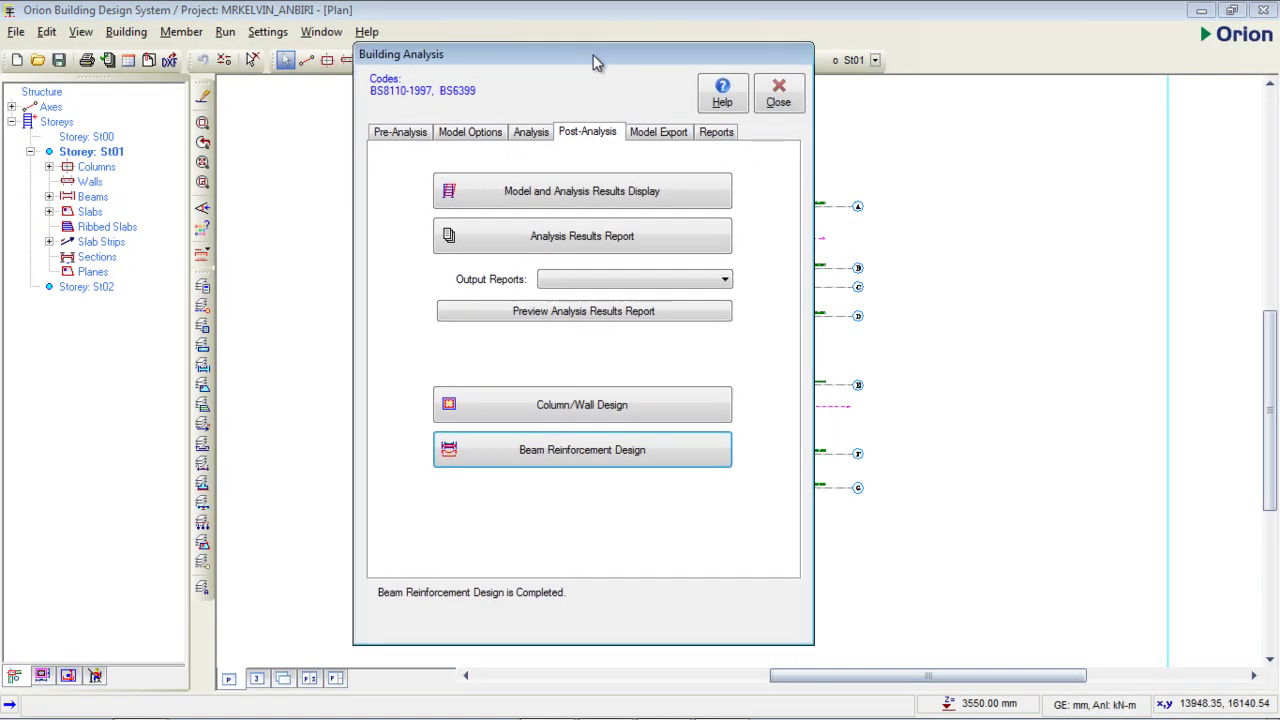
click(776, 104)
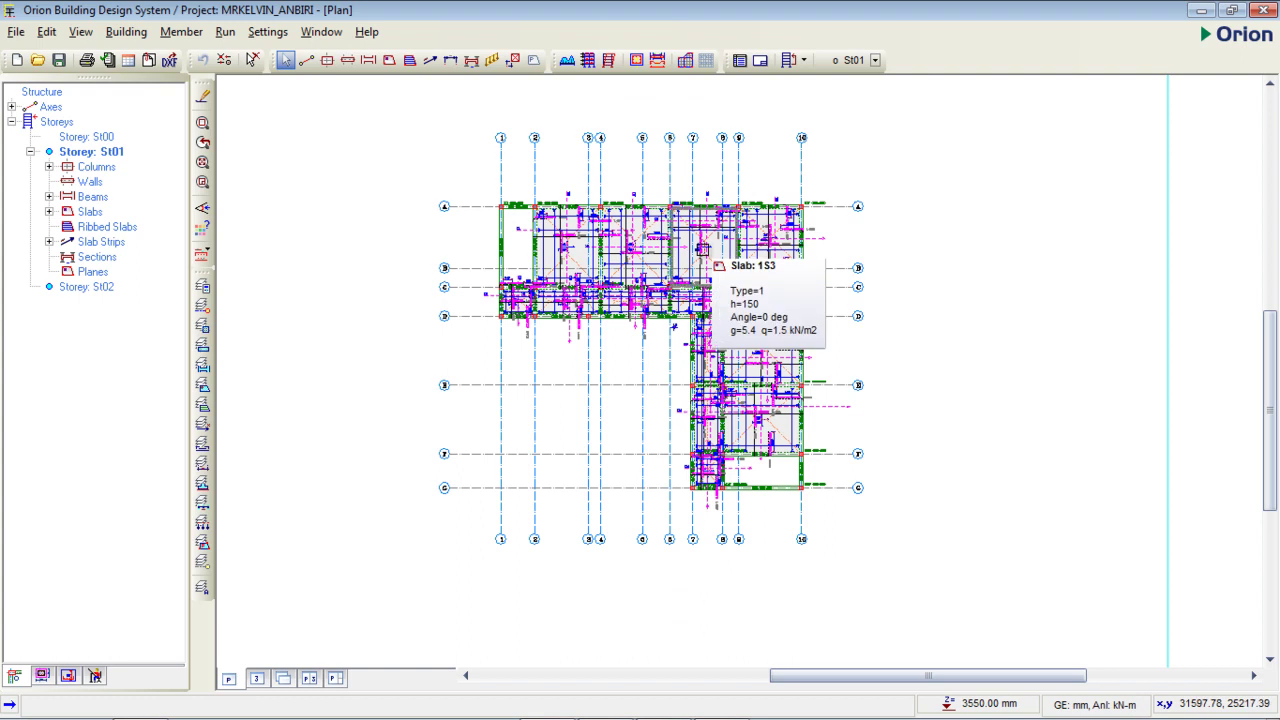
scroll(703, 250, up, 2)
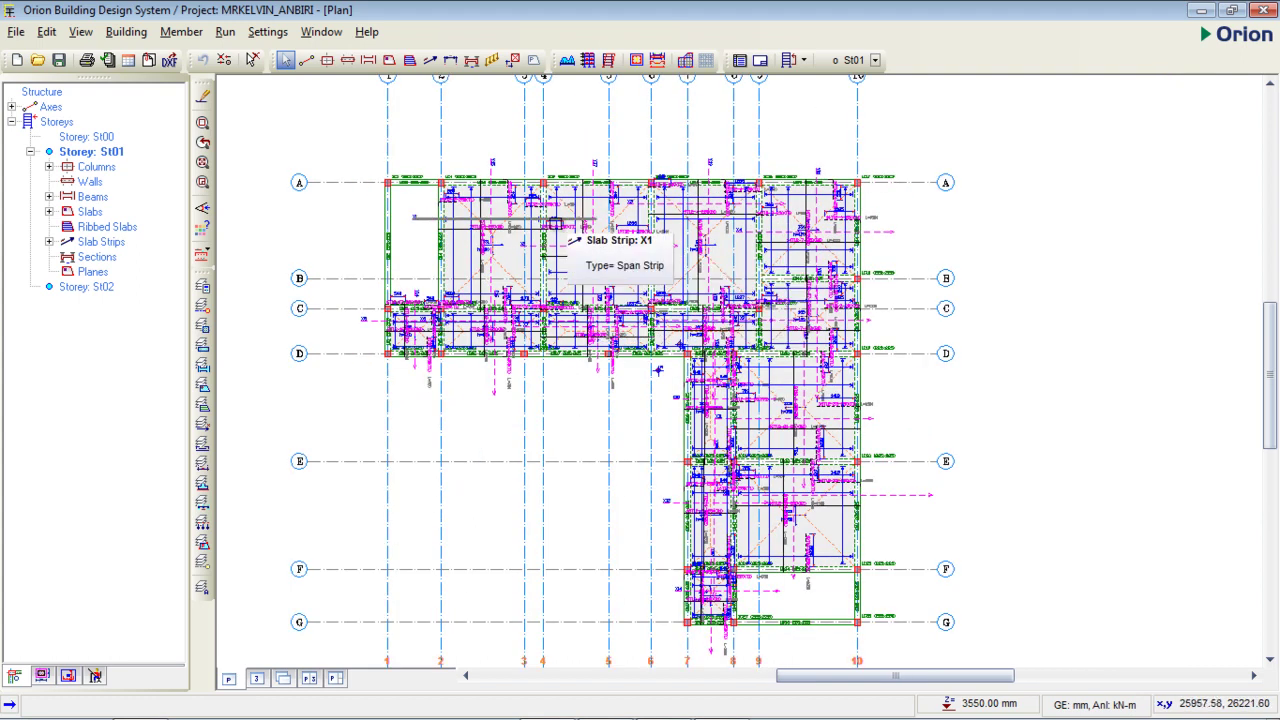
scroll(572, 240, down, 2)
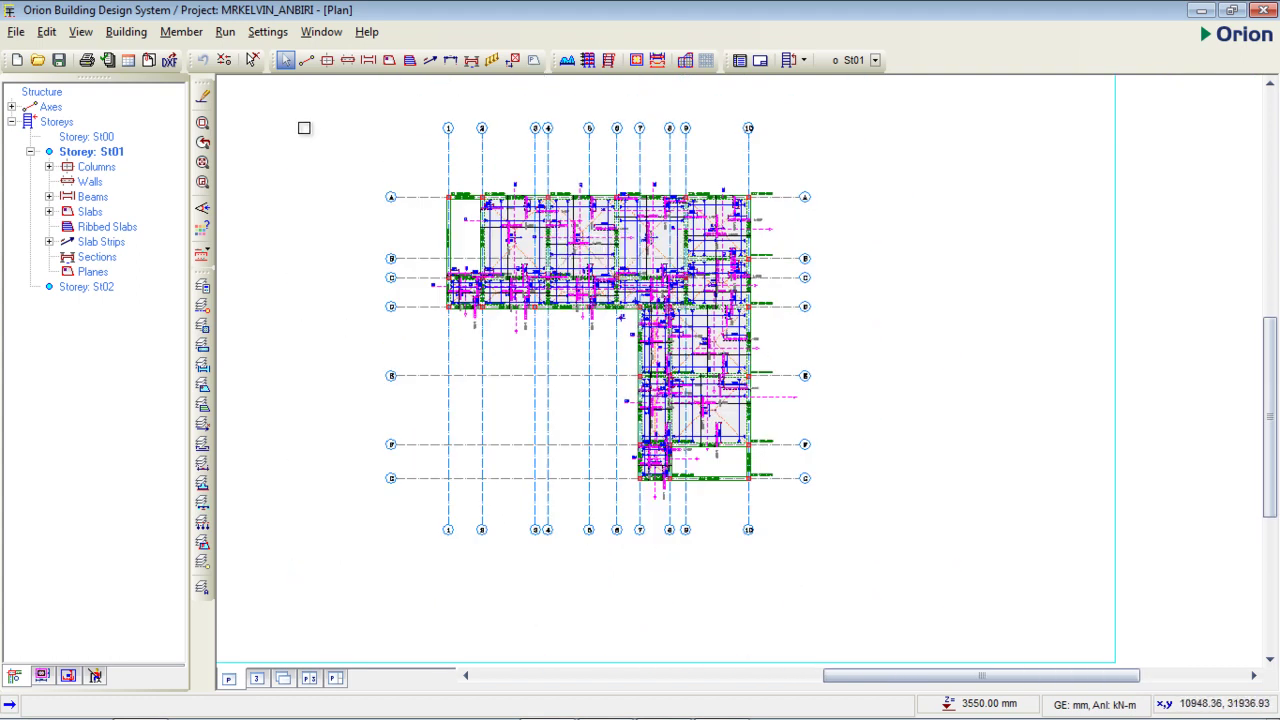